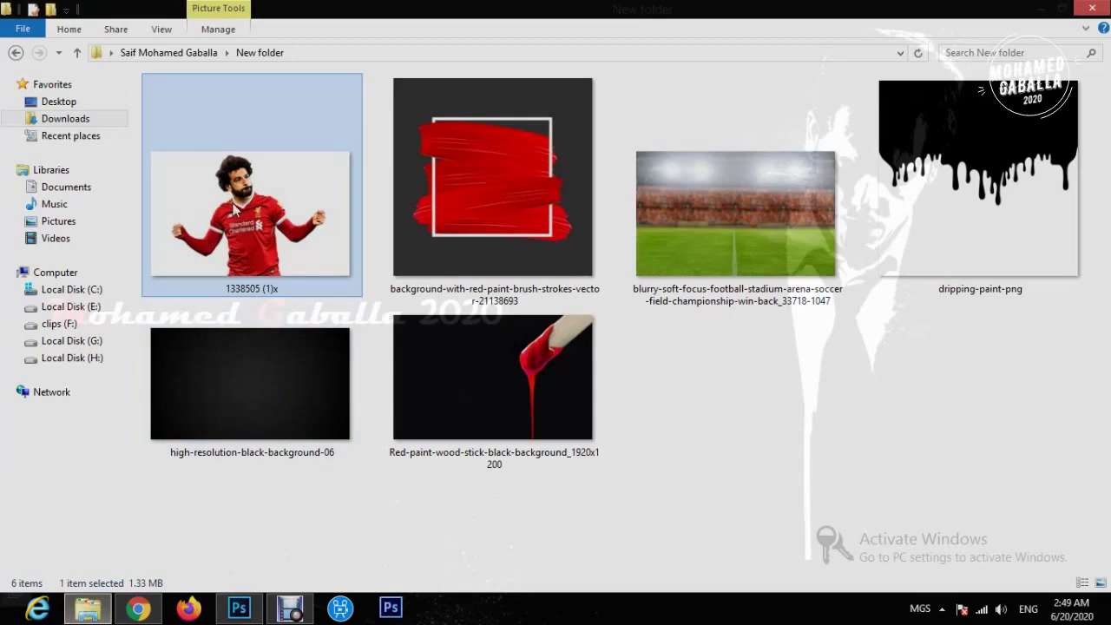
- Open the player photo 1338505 (1)x.jpg in Photoshop by dragging it from Explorer
left_click_drag(235, 211, 359, 367)
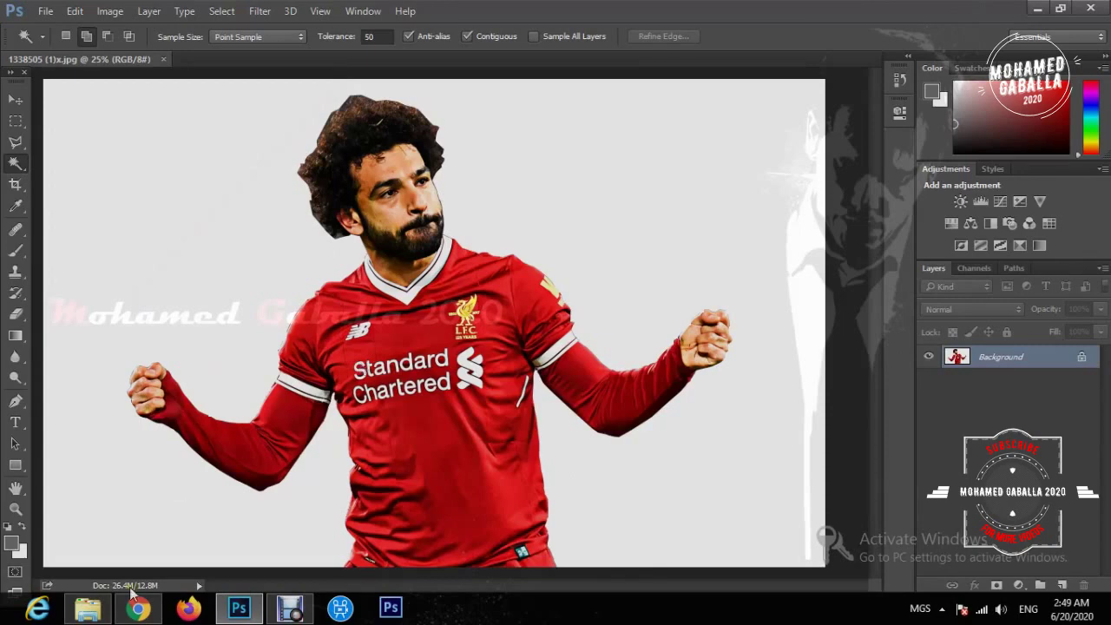
- Place dripping-paint-png over the player's lower torso, narrowed to about 86% width
left_click(87, 610)
mouse_move(880, 267)
left_mouse_down()
mouse_move(495, 458)
mouse_move(250, 613)
mouse_move(380, 489)
left_mouse_up()
mouse_move(580, 324)
left_mouse_down()
mouse_move(522, 324)
mouse_move(540, 324)
left_mouse_up()
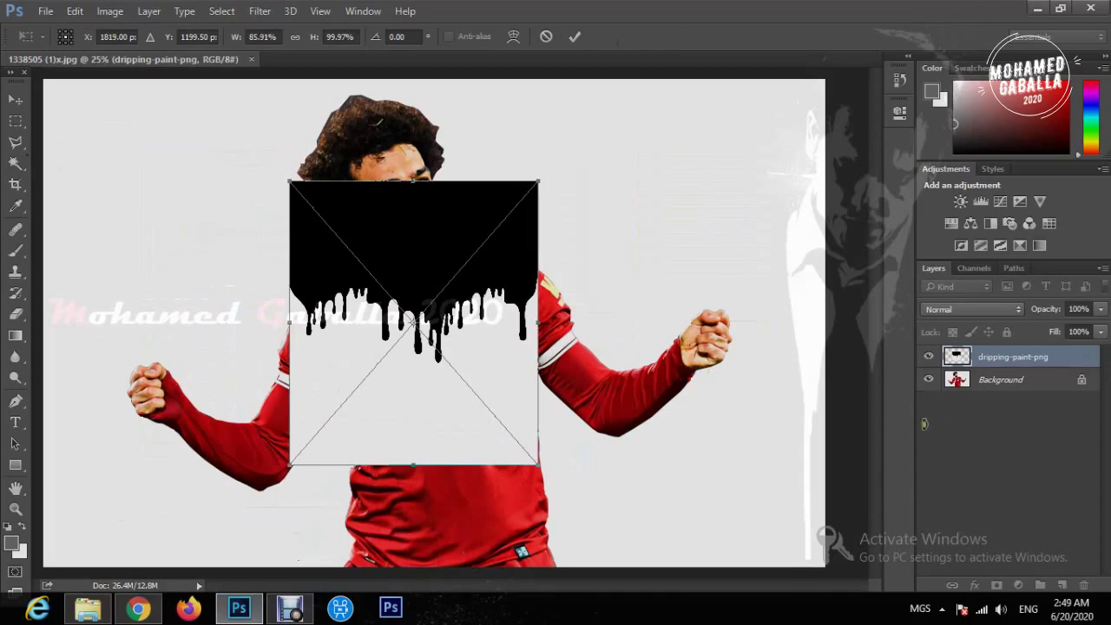
mouse_move(398, 213)
left_mouse_down()
mouse_move(438, 312)
mouse_move(430, 389)
left_mouse_up()
key("w")
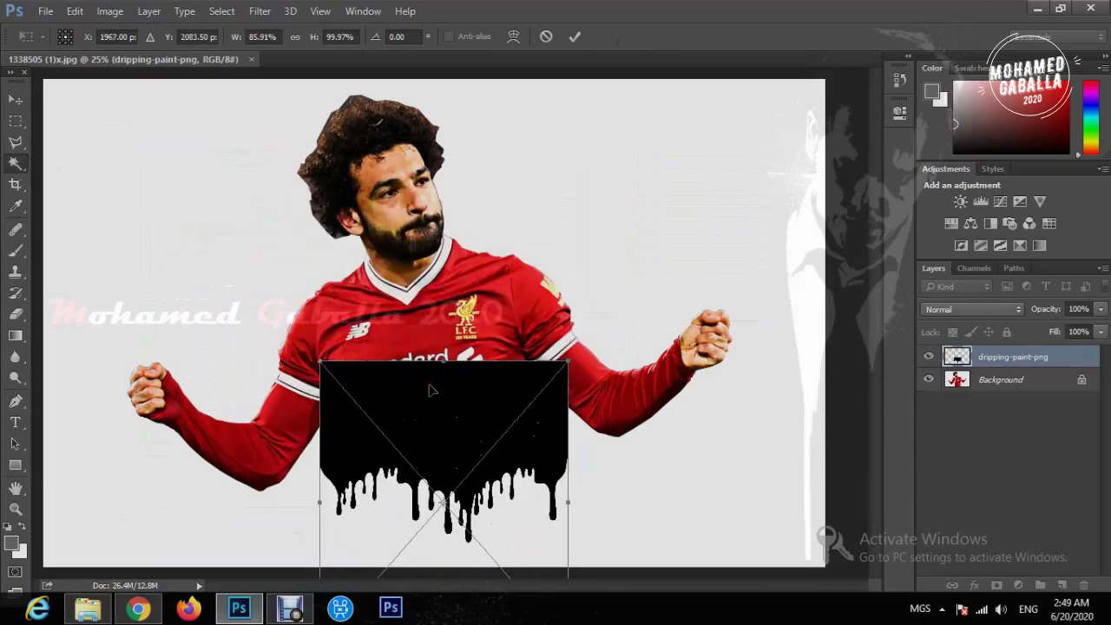
key("Return")
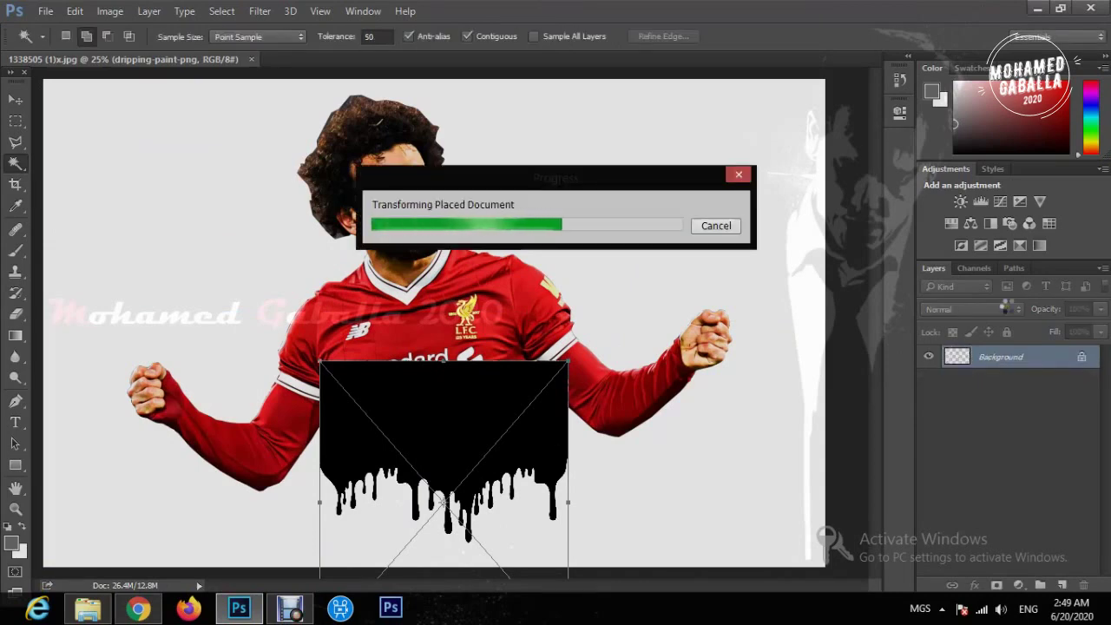
- Set the paint layer to Lighten blend mode and nudge it down under the shirt hem
left_click(1014, 310)
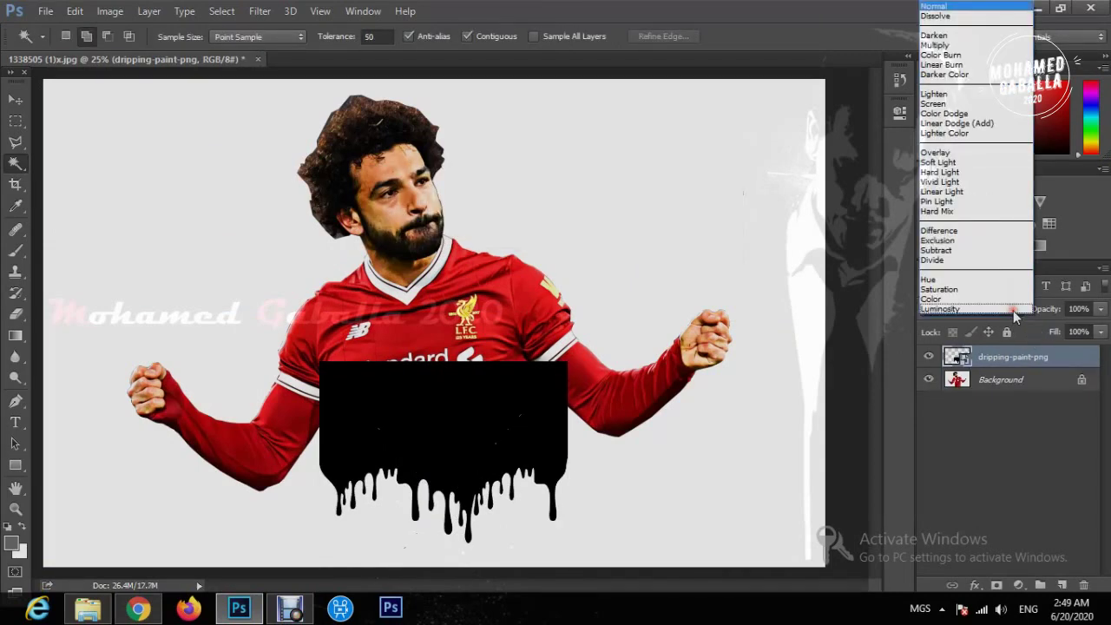
left_click(972, 94)
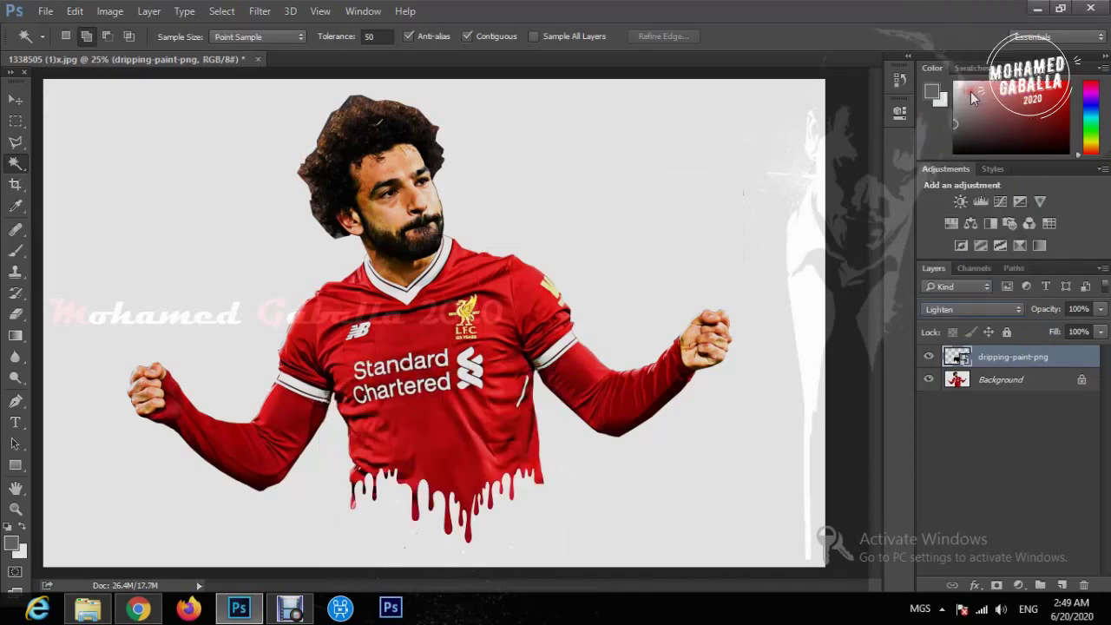
left_click(15, 100)
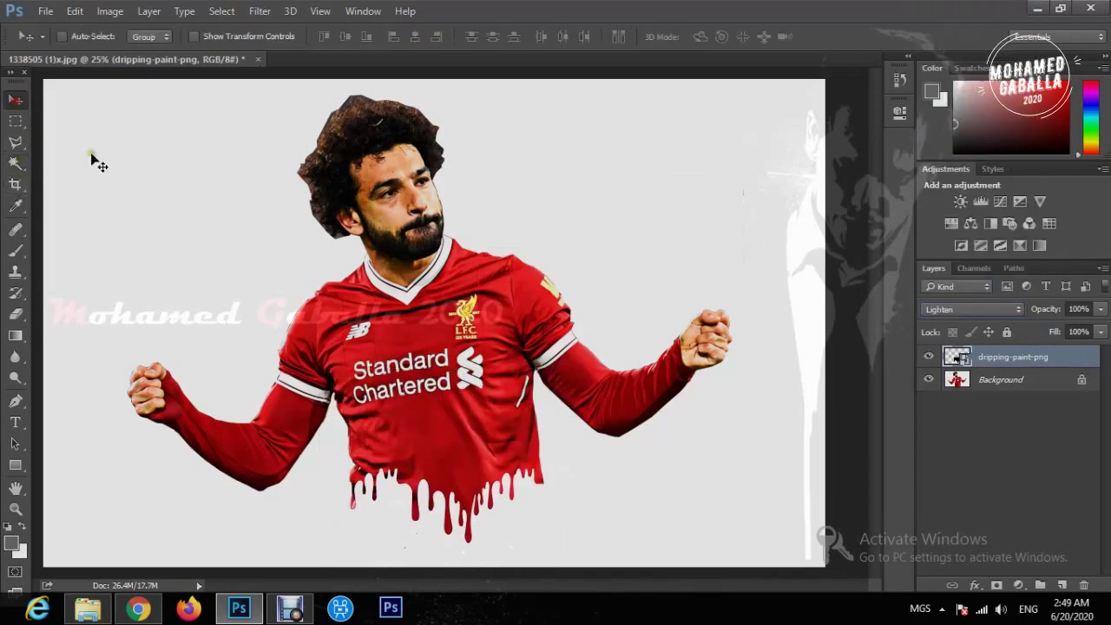
mouse_move(426, 445)
left_mouse_down()
mouse_move(427, 465)
mouse_move(414, 464)
left_mouse_up()
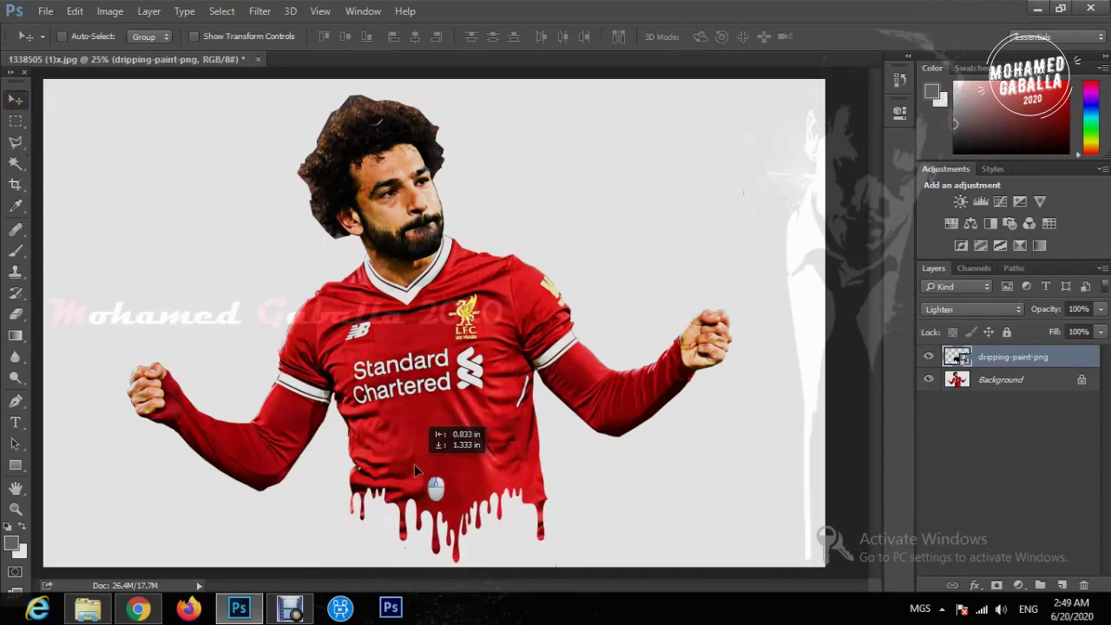
left_click_drag(414, 464, 416, 464)
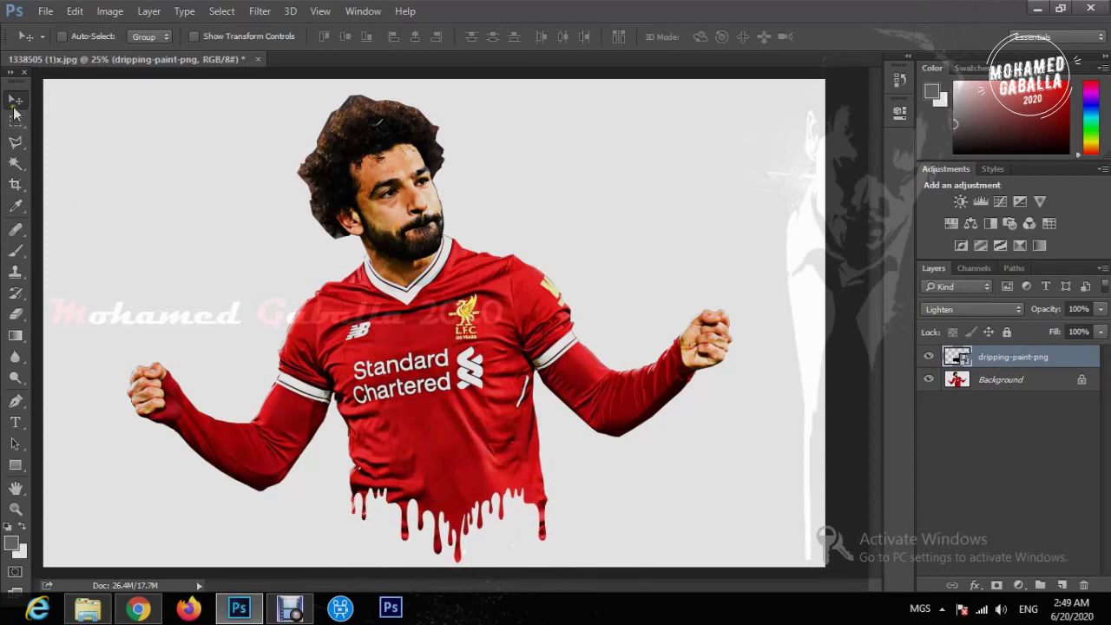
left_click(16, 162)
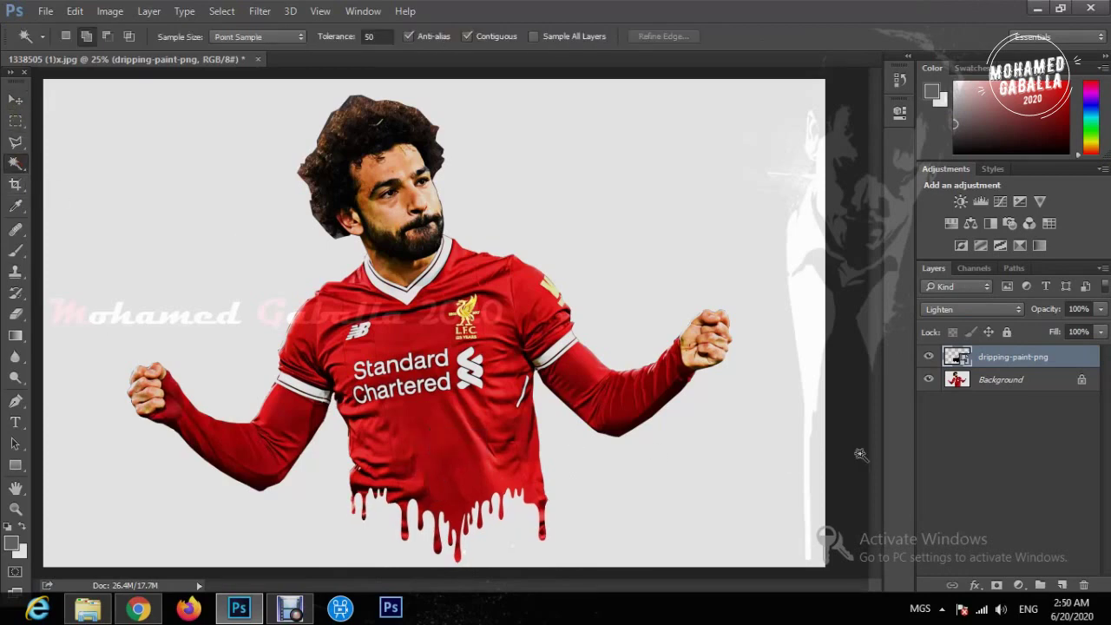
- Magic Wand the drip area, rasterize the paint layer, and erase it and the shirt hem into drips
left_click(492, 544)
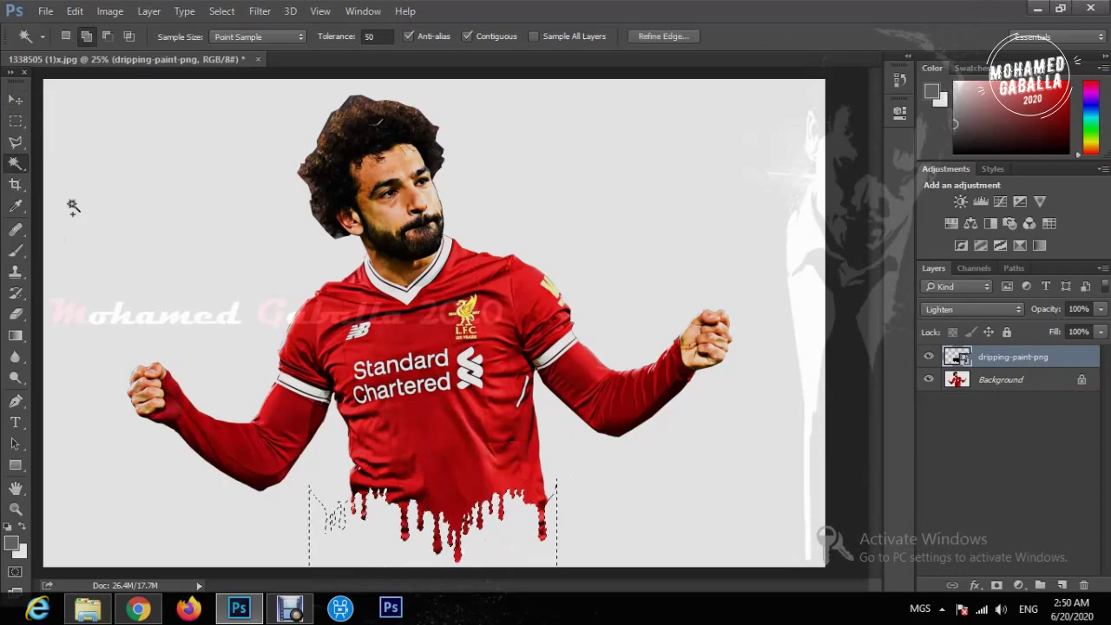
left_click(15, 314)
left_click(399, 553)
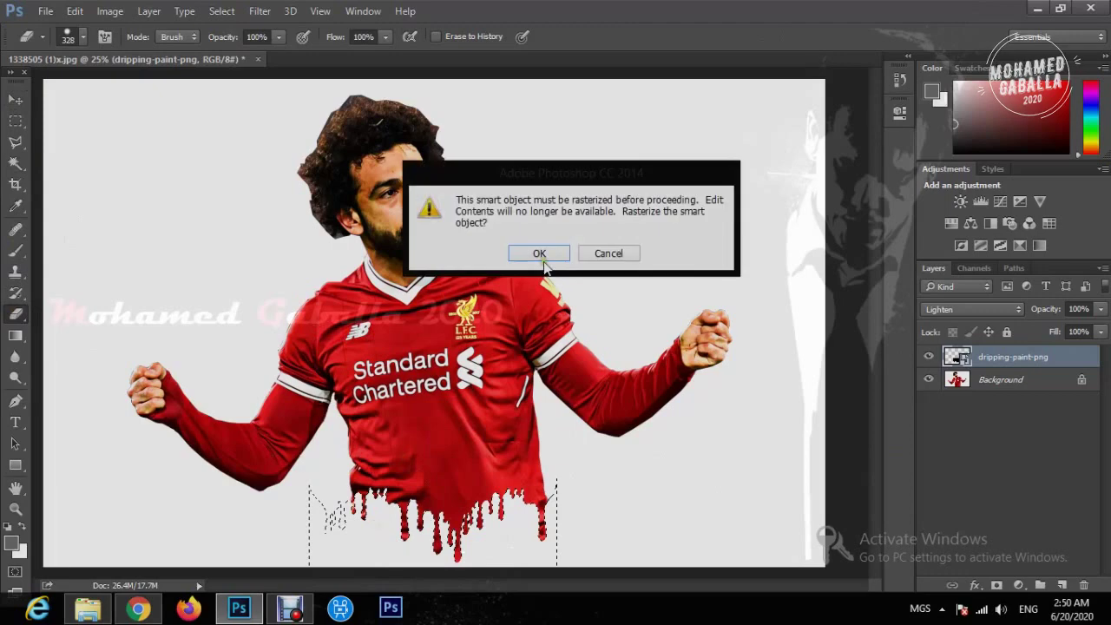
left_click(537, 251)
mouse_move(577, 503)
left_mouse_down()
mouse_move(365, 525)
mouse_move(521, 548)
left_mouse_up()
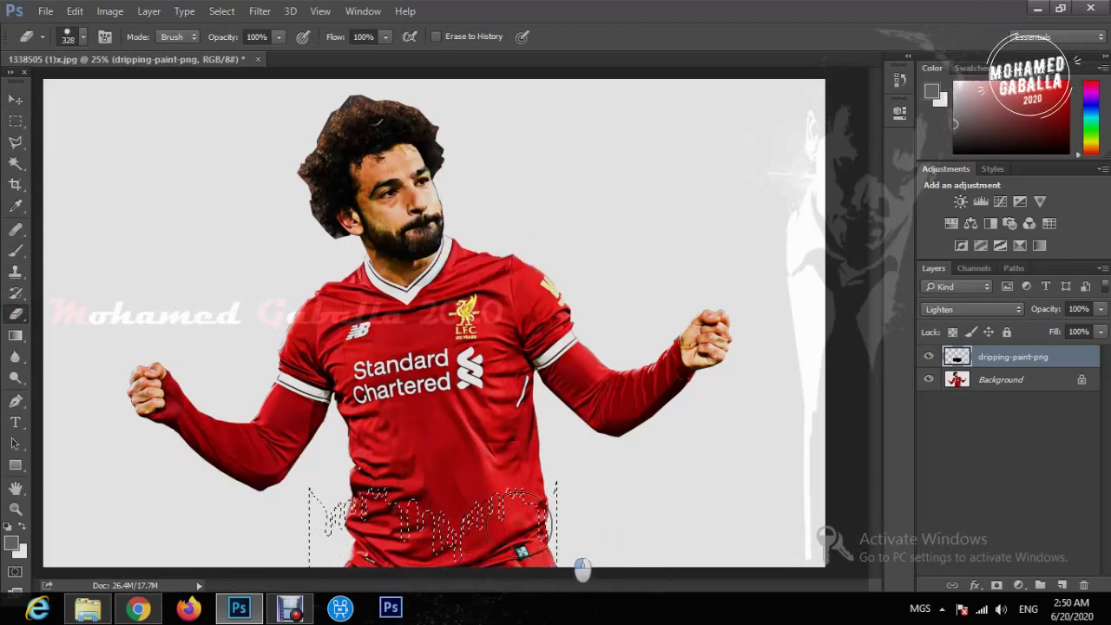
left_click(998, 382)
mouse_move(578, 575)
left_mouse_down()
mouse_move(416, 530)
mouse_move(576, 536)
mouse_move(409, 516)
mouse_move(496, 516)
mouse_move(373, 521)
mouse_move(512, 529)
mouse_move(52, 542)
left_mouse_up()
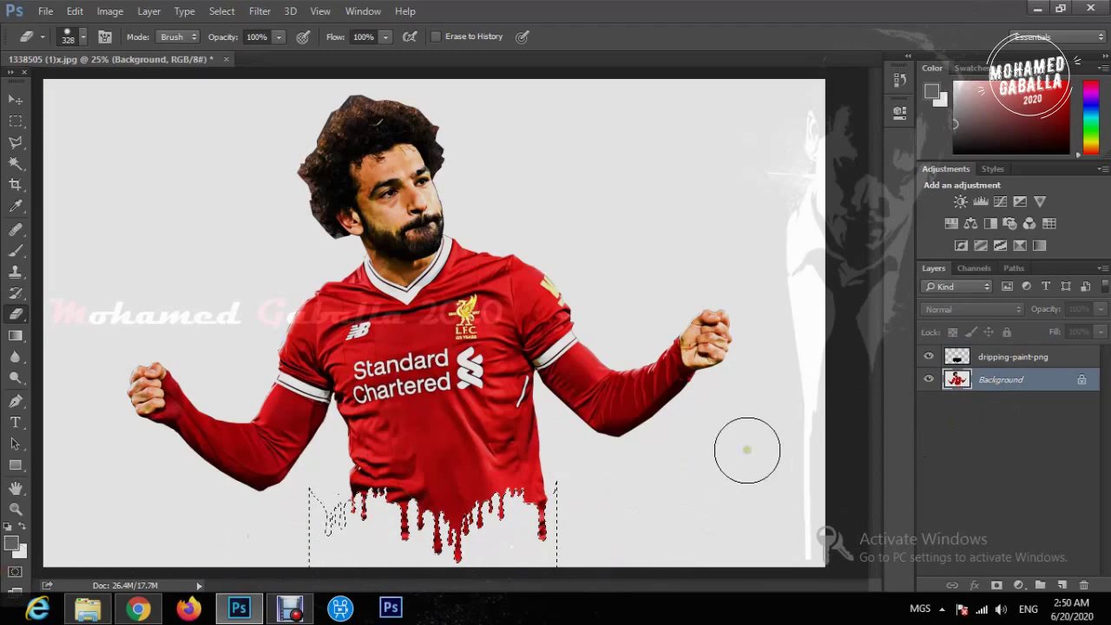
key("ctrl+d")
- Save the image as JPEG named '1' at maximum quality 12
left_click(44, 12)
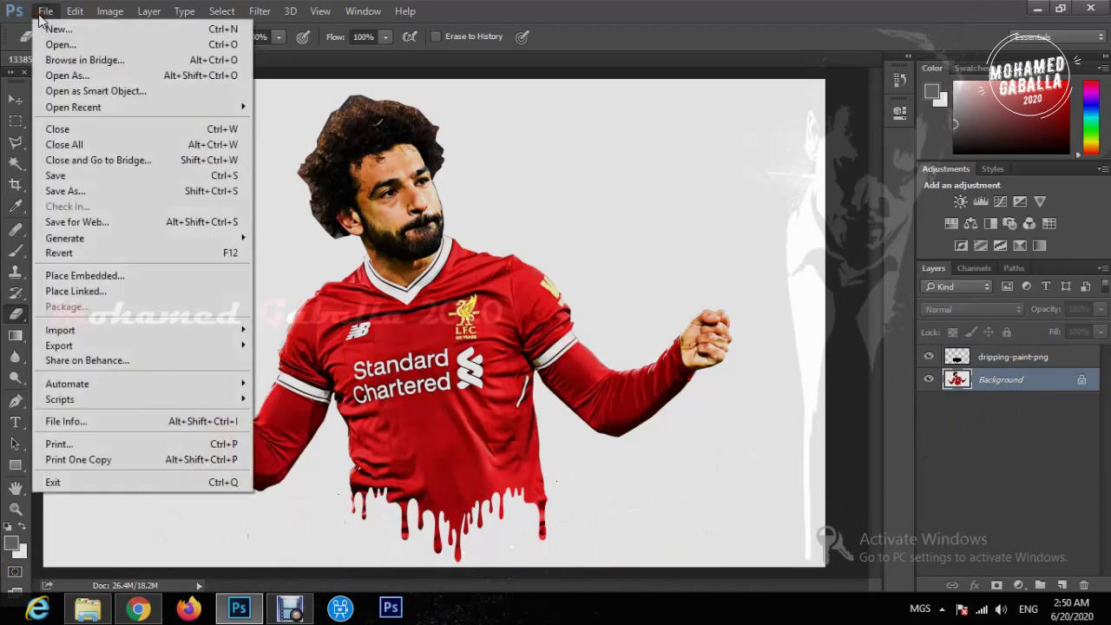
left_click(90, 193)
left_click_drag(216, 417, 83, 424)
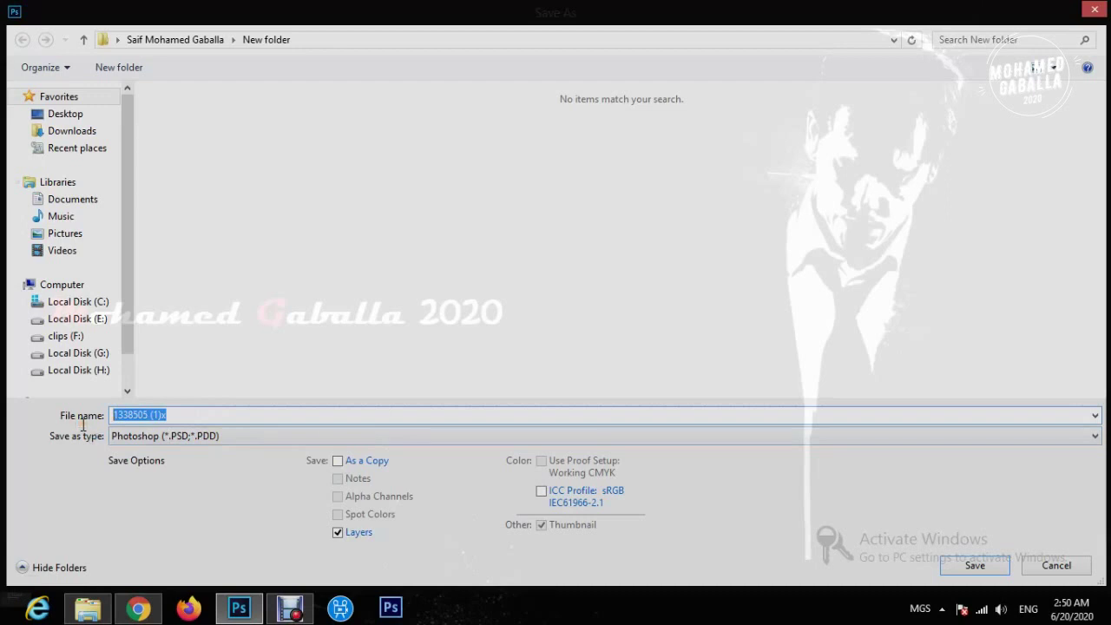
type("1")
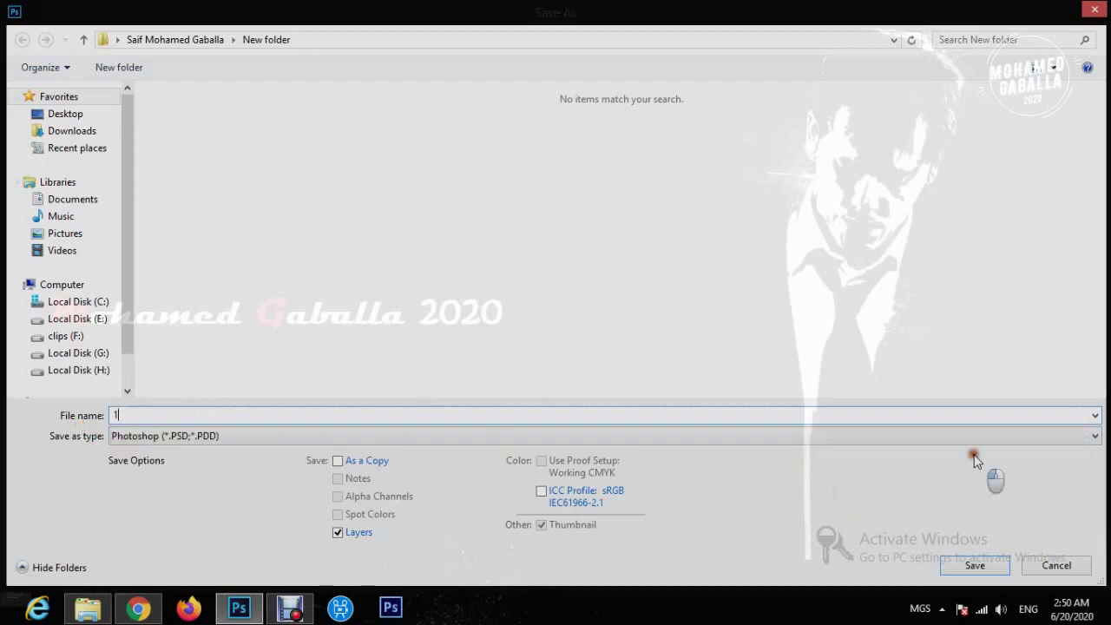
left_click(935, 436)
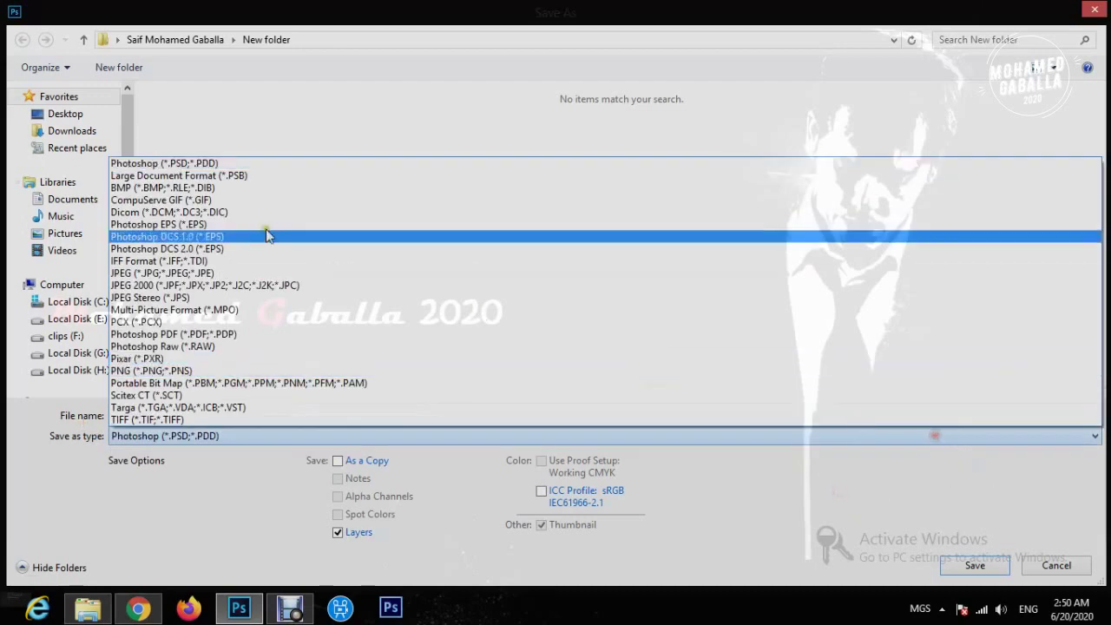
left_click(171, 273)
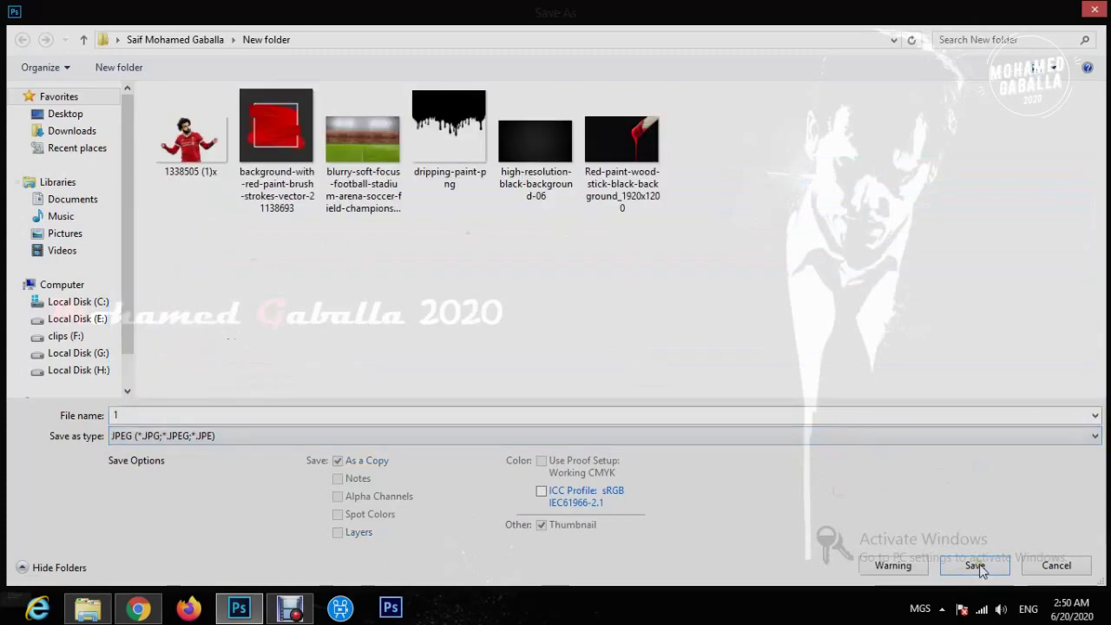
left_click(977, 564)
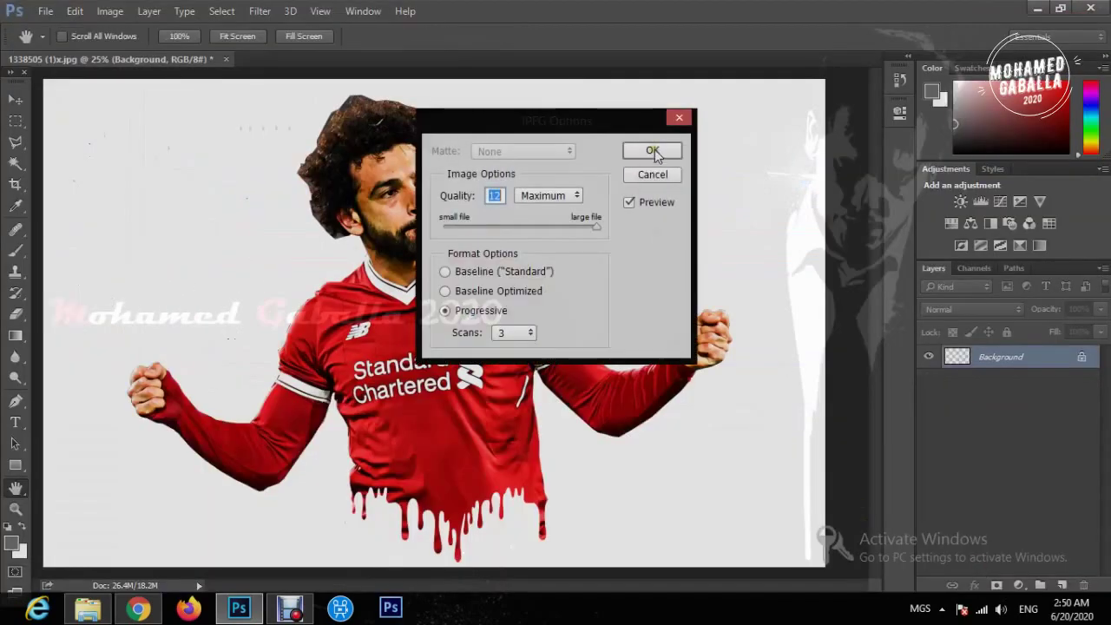
left_click(653, 152)
- Close the document without saving changes
key("e")
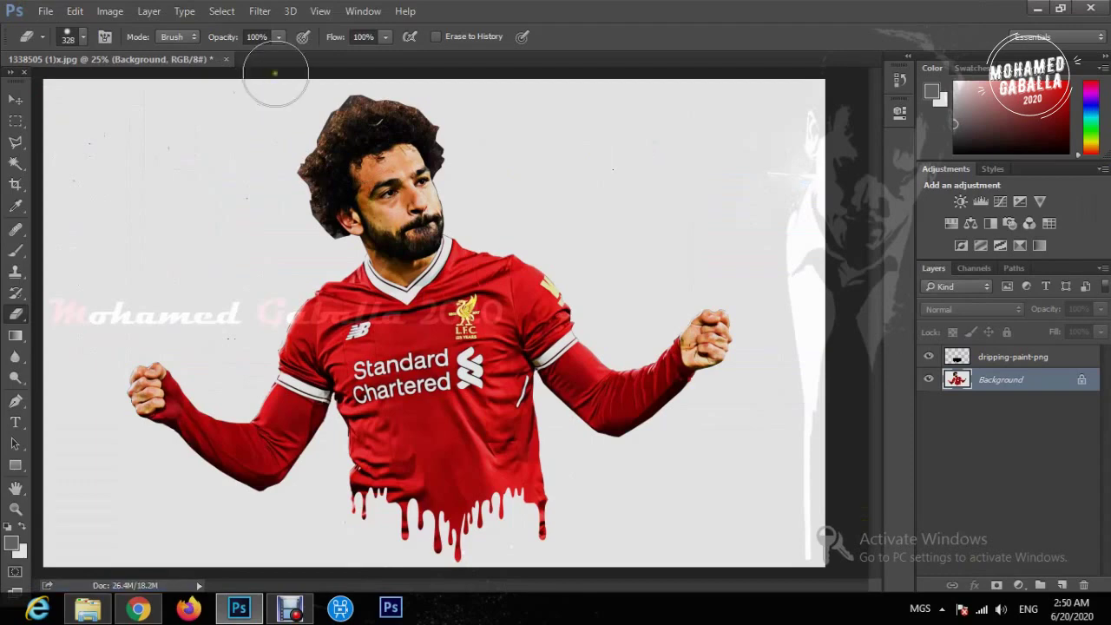
left_click(227, 61)
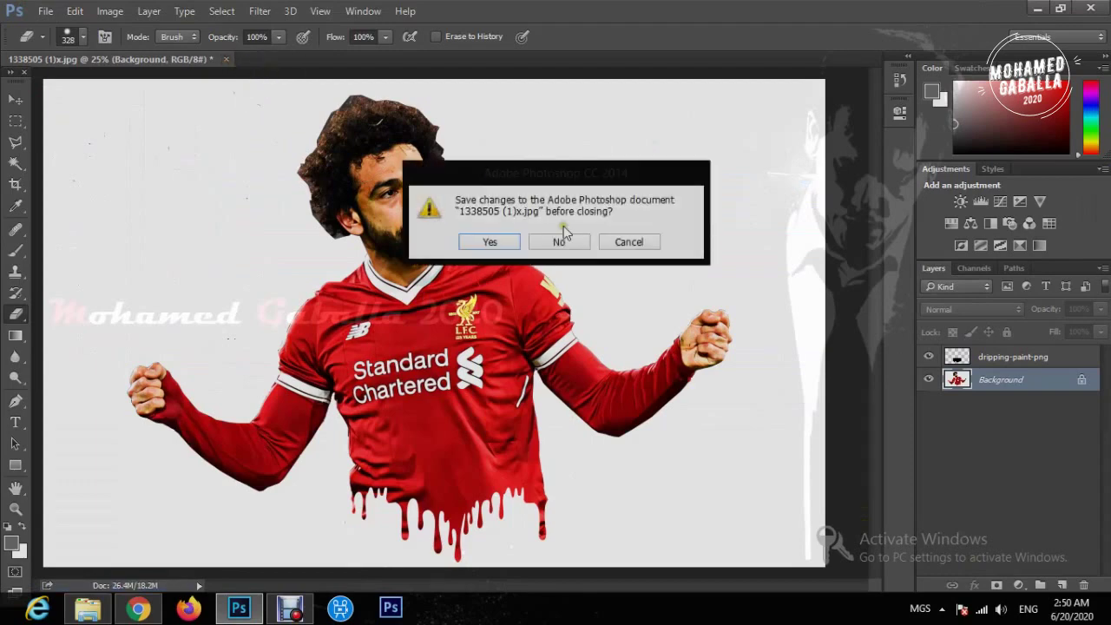
left_click(565, 238)
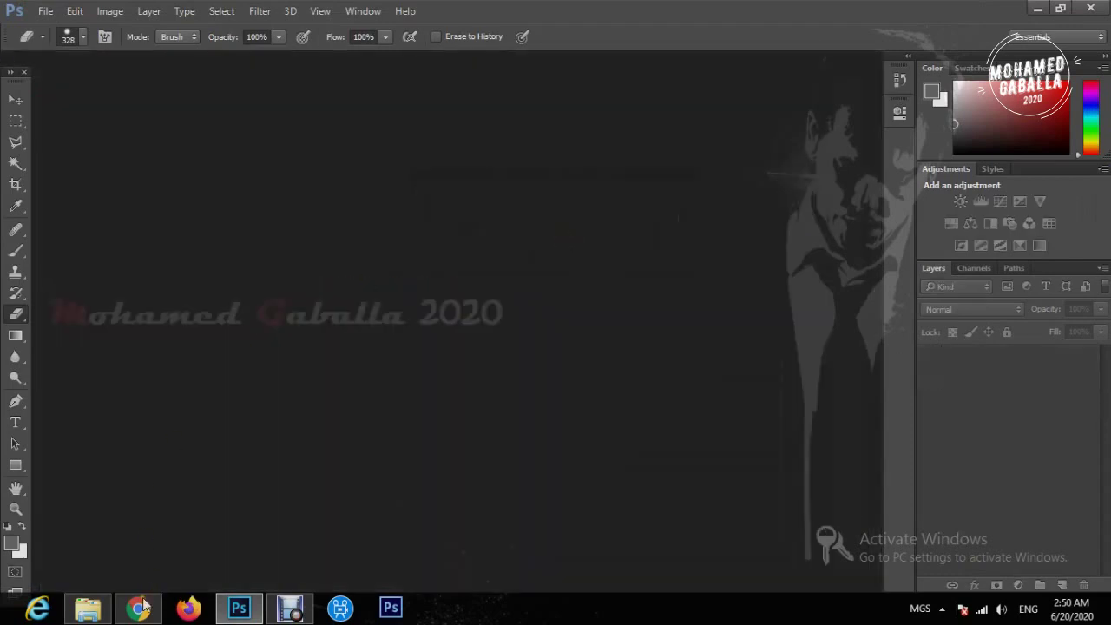
- Preview the saved 1.jpg in Windows Photo Viewer, then open it in Photoshop
left_click(88, 608)
left_click(338, 214)
double_click(289, 216)
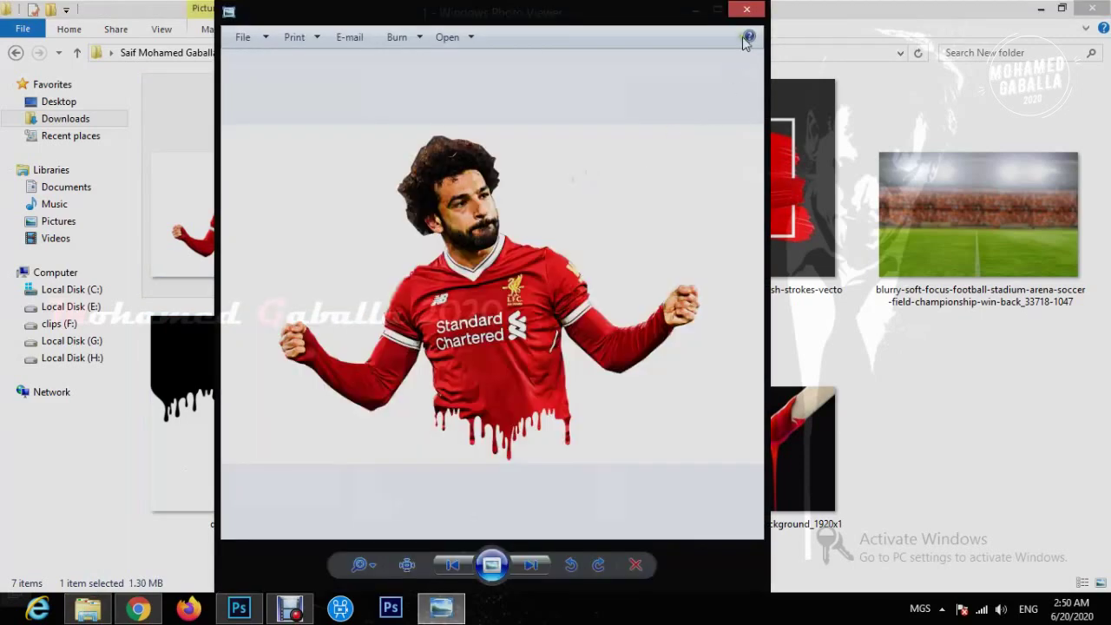
left_click(747, 9)
left_click_drag(326, 239, 385, 411)
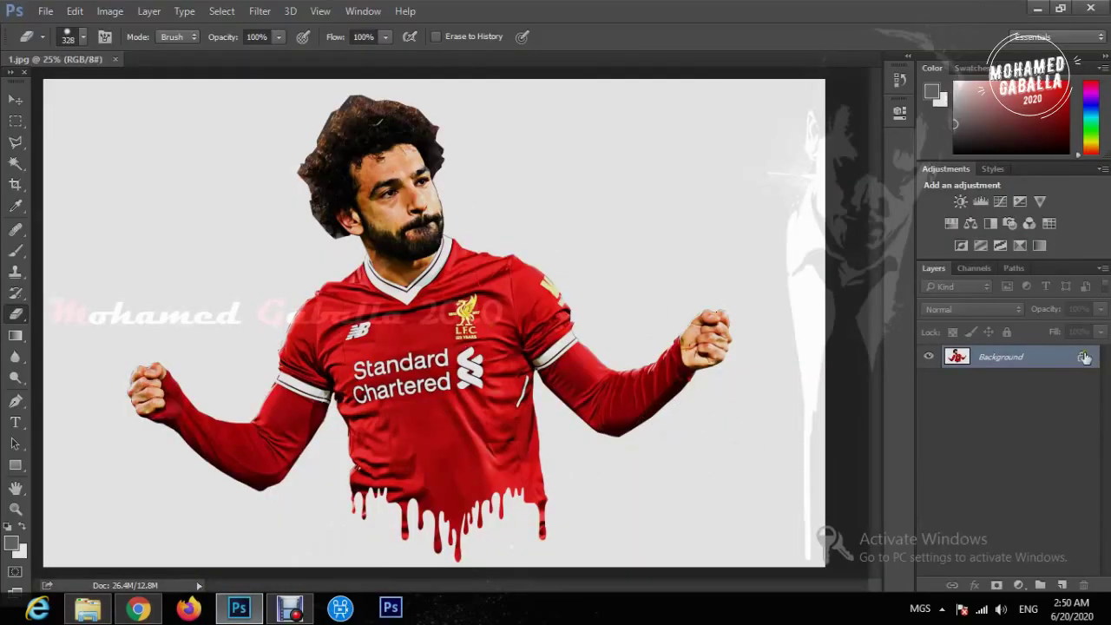
- Unlock the background and select the player by Magic Wand at tolerance 20, then inverting
left_click(1085, 357)
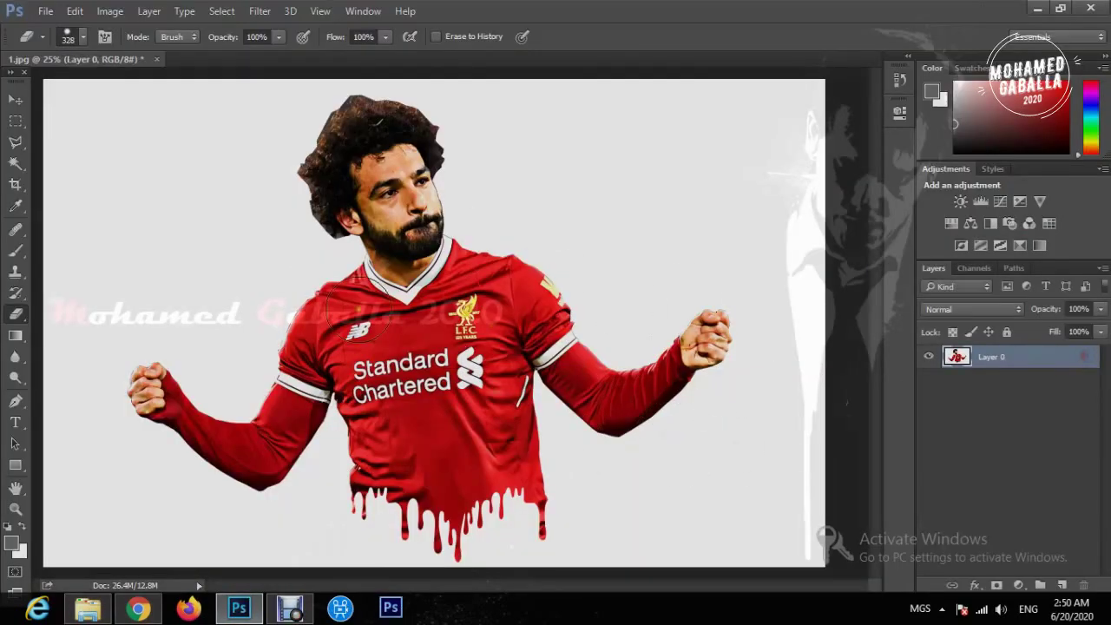
left_click(14, 163)
left_click(187, 145)
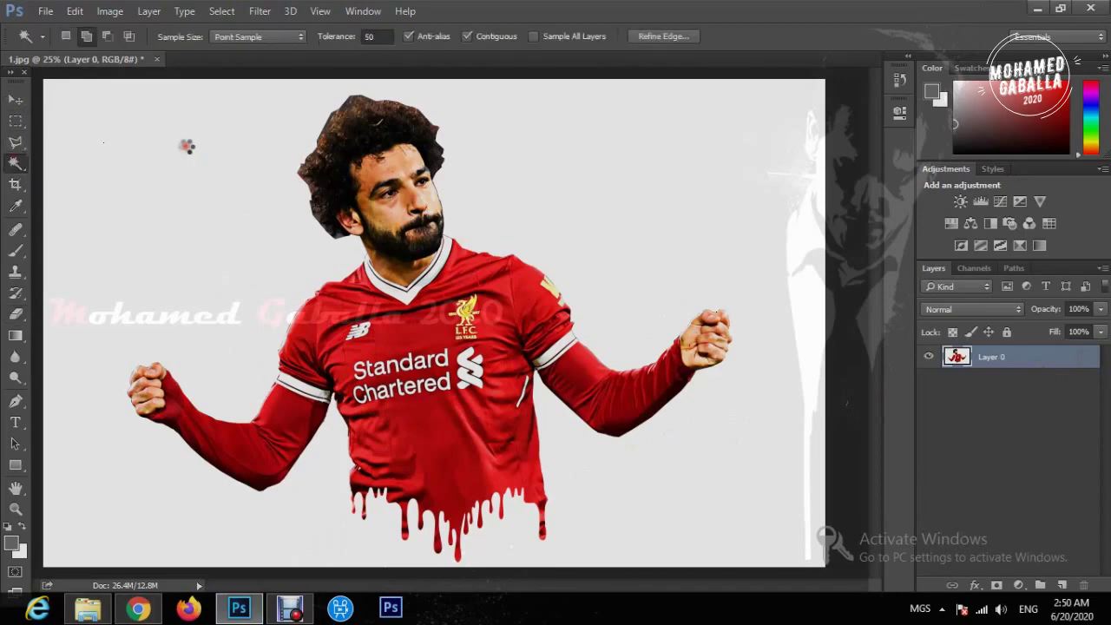
key("ctrl+d")
left_click(370, 37)
type("40")
key("Return")
type("20")
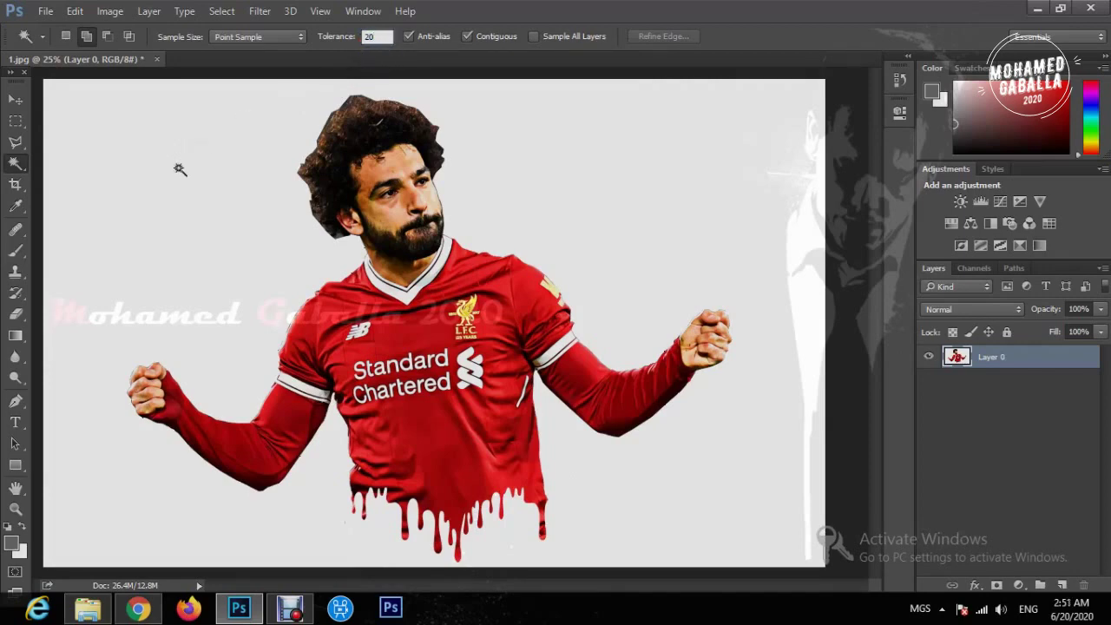
left_click(172, 177)
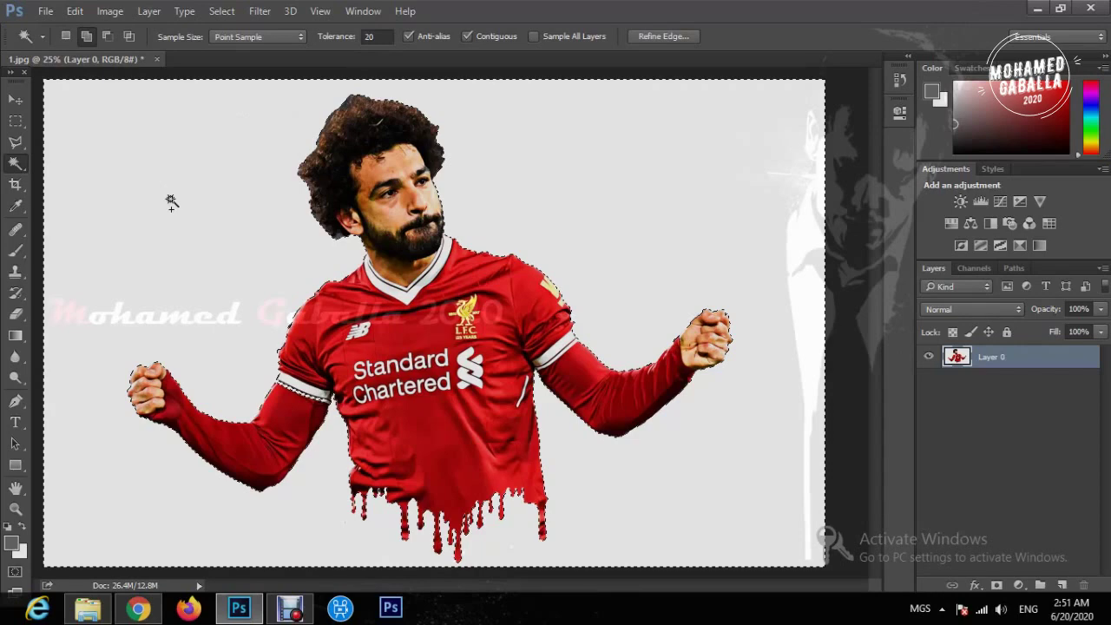
key("ctrl+shift+i")
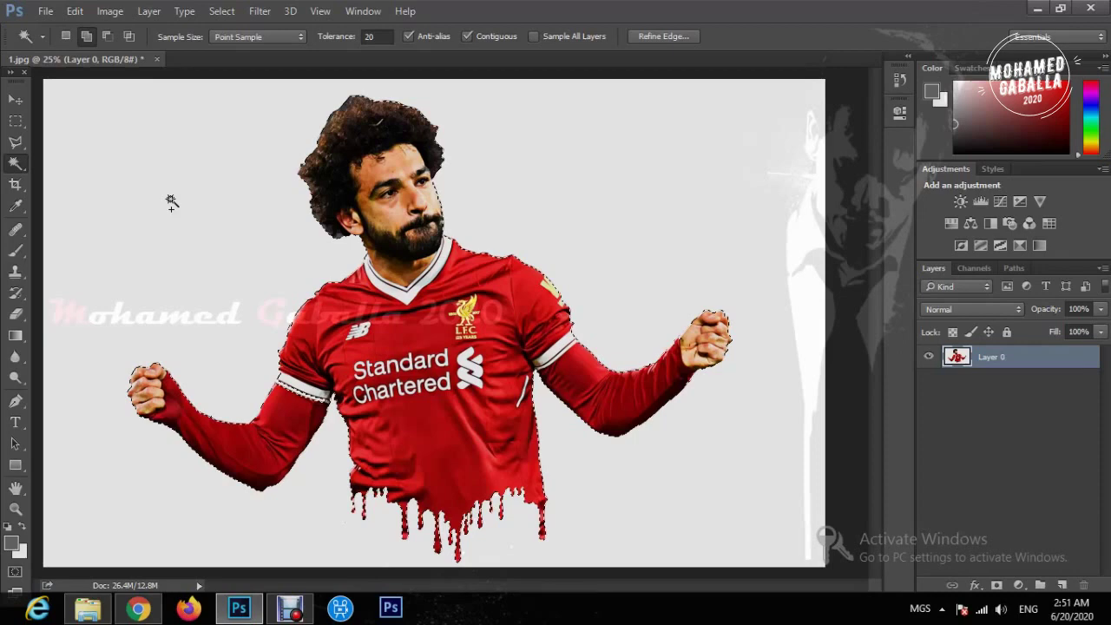
- Copy the player onto Layer 1, hide the original layer, and shift the cutout slightly
key("ctrl+j")
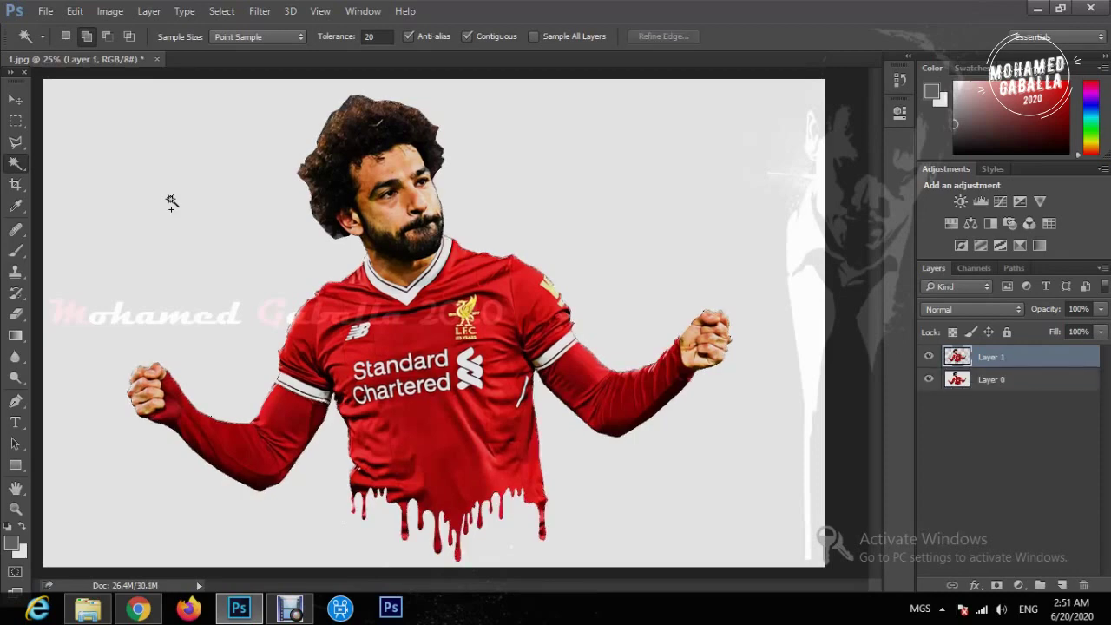
left_click(929, 380)
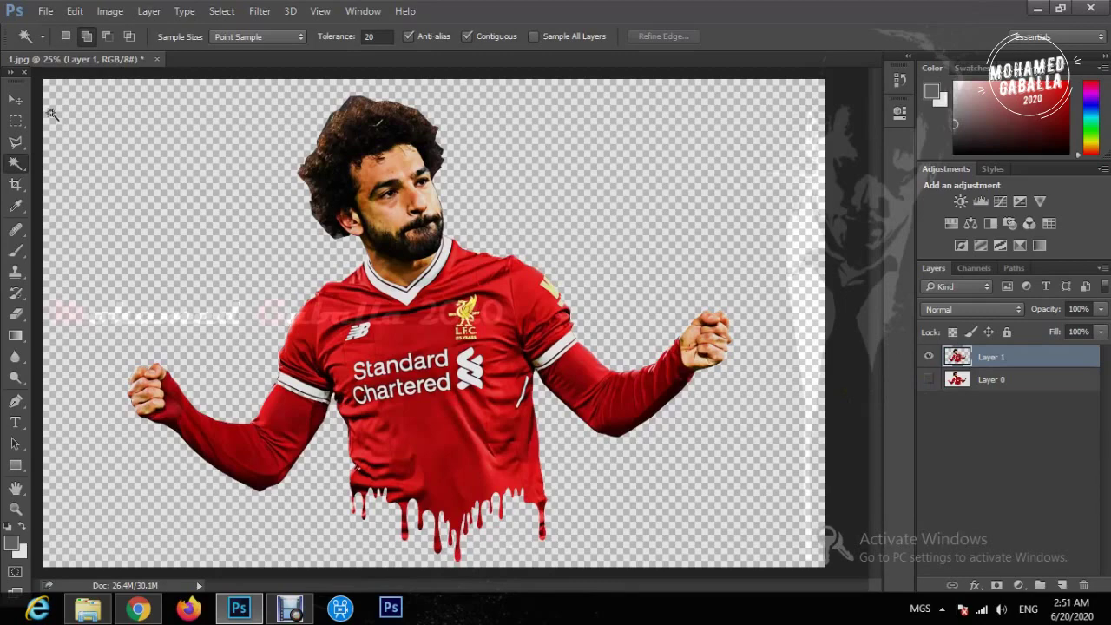
left_click(17, 100)
left_click_drag(423, 299, 423, 291)
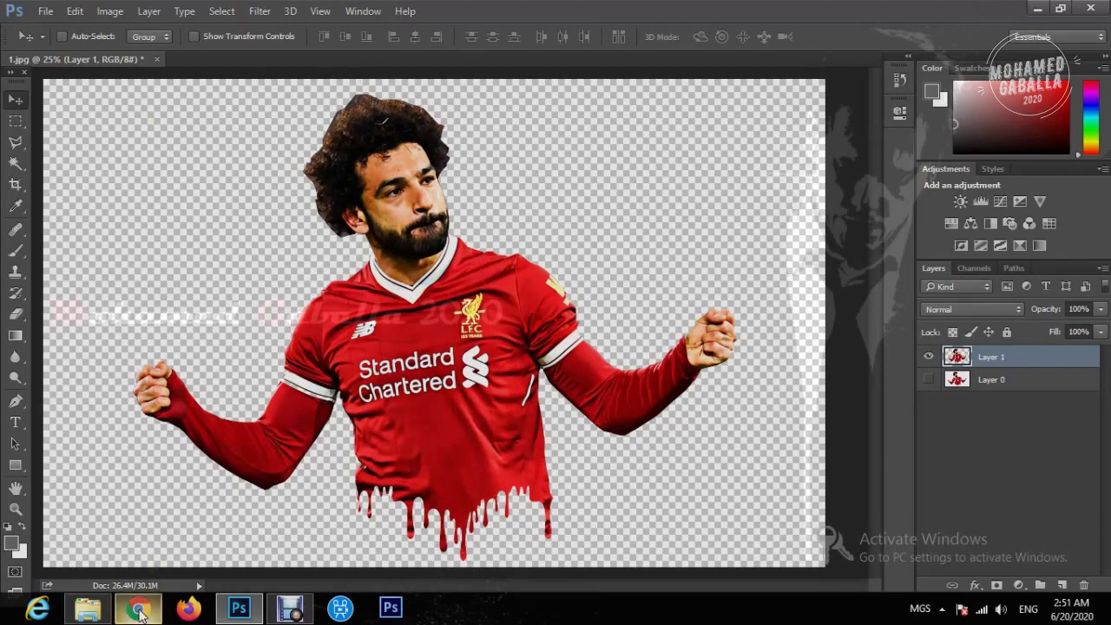
- Open the red brush-stroke image and Magic Wand its grey background at tolerance 50
left_click(87, 608)
mouse_move(793, 160)
left_mouse_down()
mouse_move(444, 308)
mouse_move(251, 613)
mouse_move(235, 62)
left_mouse_up()
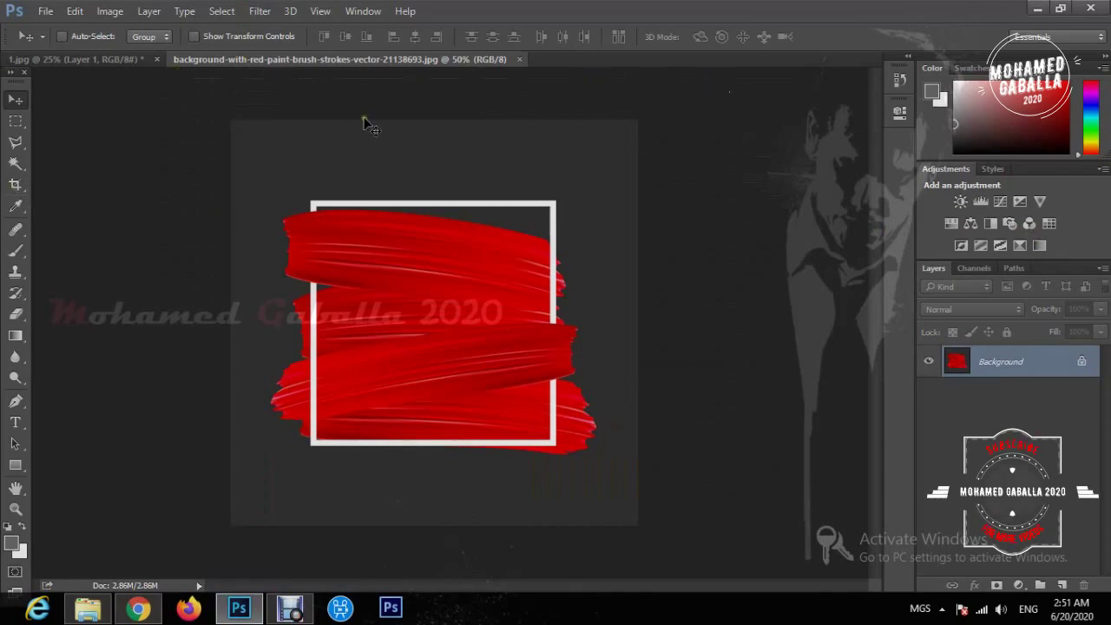
left_click_drag(16, 163, 53, 179)
left_click(370, 36)
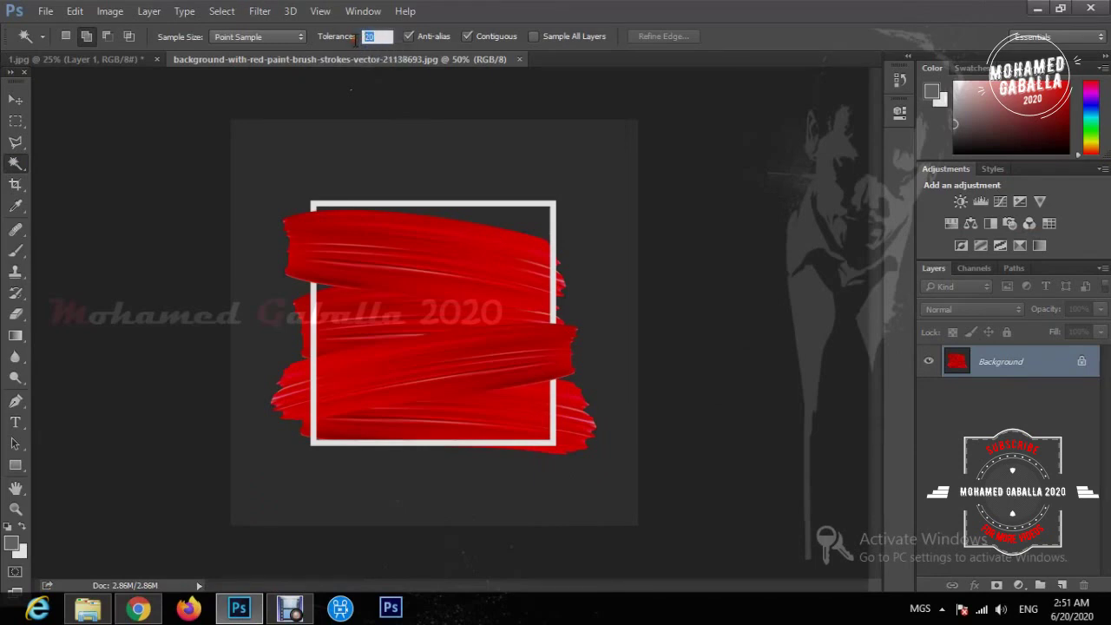
left_click(409, 169)
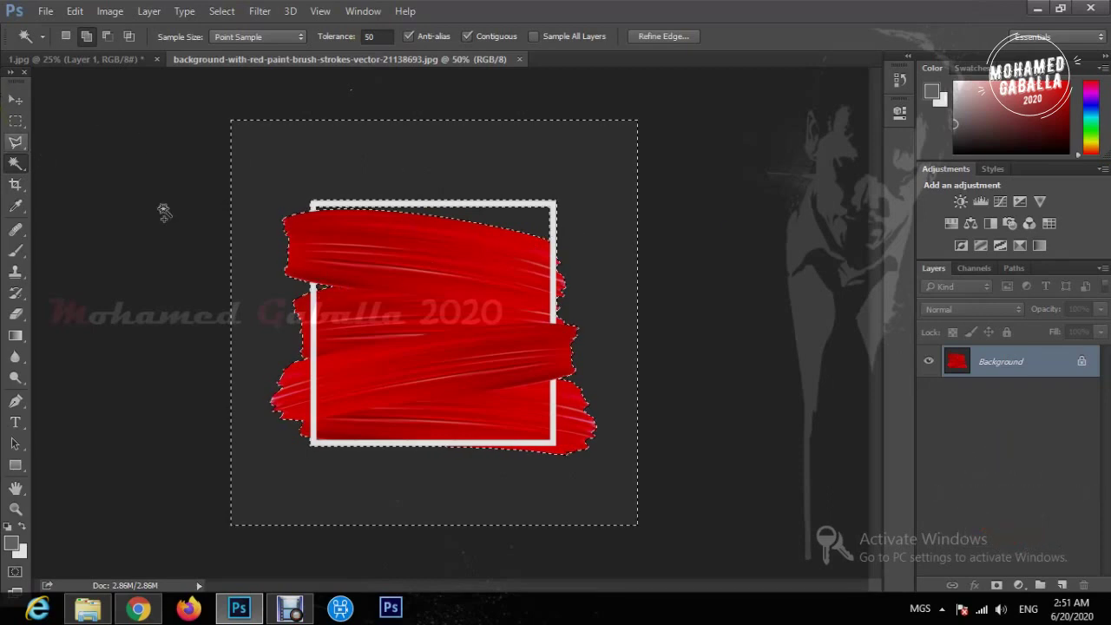
- Unlock the layer, erase the selected grey surround to transparency, then drop in the stadium photo
left_click(1080, 361)
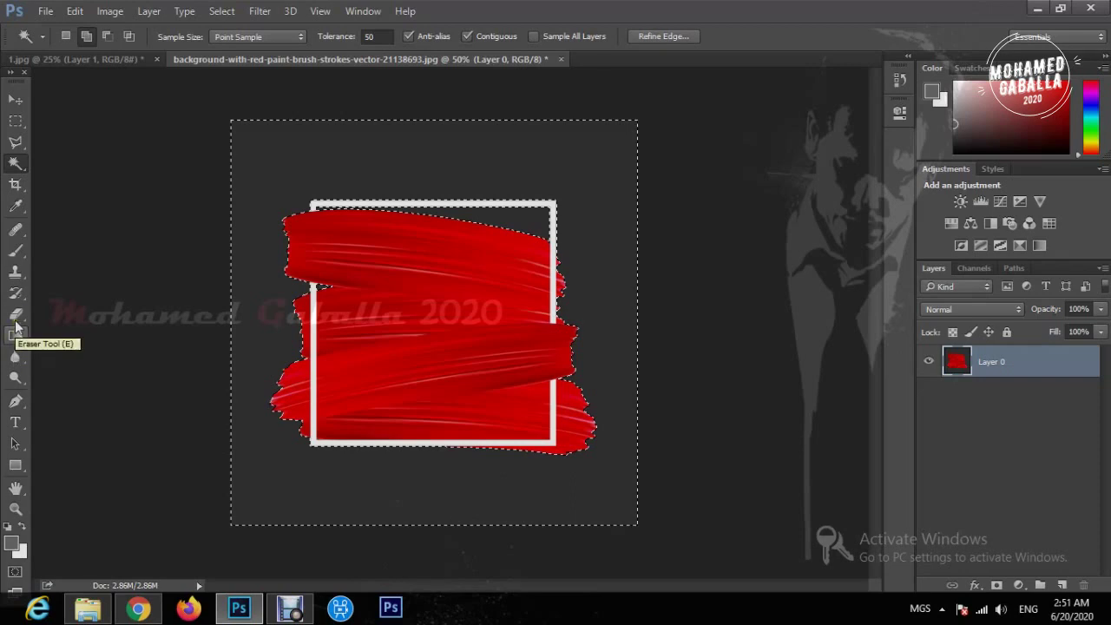
left_click(14, 314)
left_click(287, 186)
mouse_move(333, 150)
left_mouse_down()
mouse_move(635, 186)
mouse_move(575, 220)
mouse_move(331, 205)
mouse_move(255, 246)
mouse_move(515, 275)
mouse_move(340, 328)
mouse_move(269, 401)
mouse_move(596, 417)
mouse_move(329, 467)
mouse_move(613, 489)
mouse_move(552, 543)
mouse_move(261, 444)
mouse_move(250, 513)
left_mouse_up()
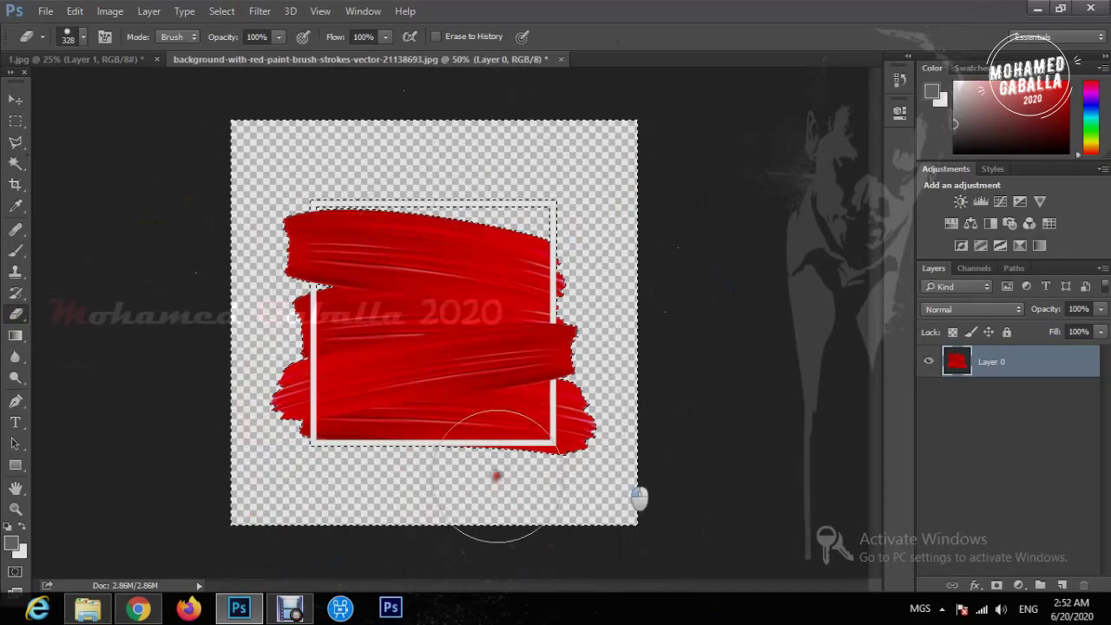
key("ctrl+d")
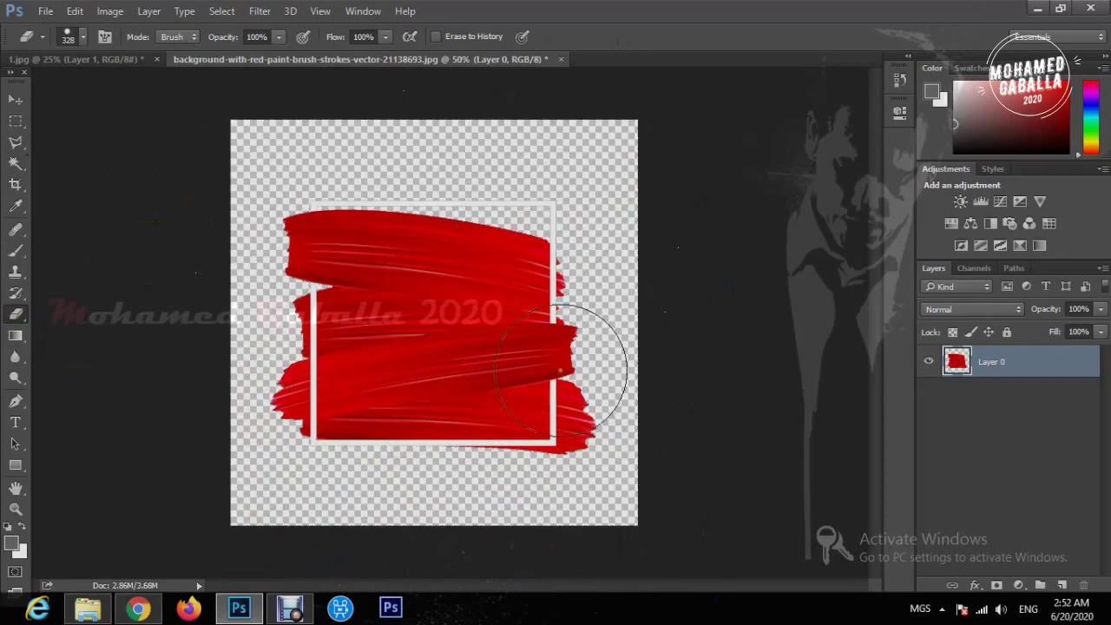
left_click(87, 608)
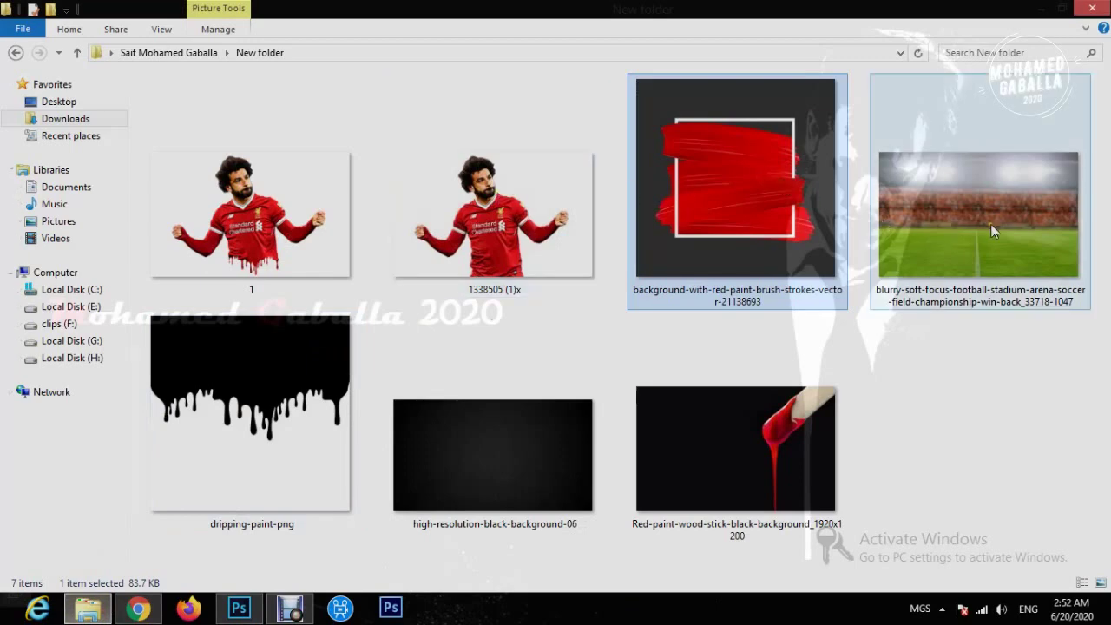
left_click_drag(1009, 218, 400, 376)
- Stretch the stadium across the canvas beneath the red-stroke layer, then drop in the paint-stick image
left_click_drag(449, 255, 453, 184)
mouse_move(436, 369)
left_mouse_down()
mouse_move(444, 536)
mouse_move(443, 525)
left_mouse_up()
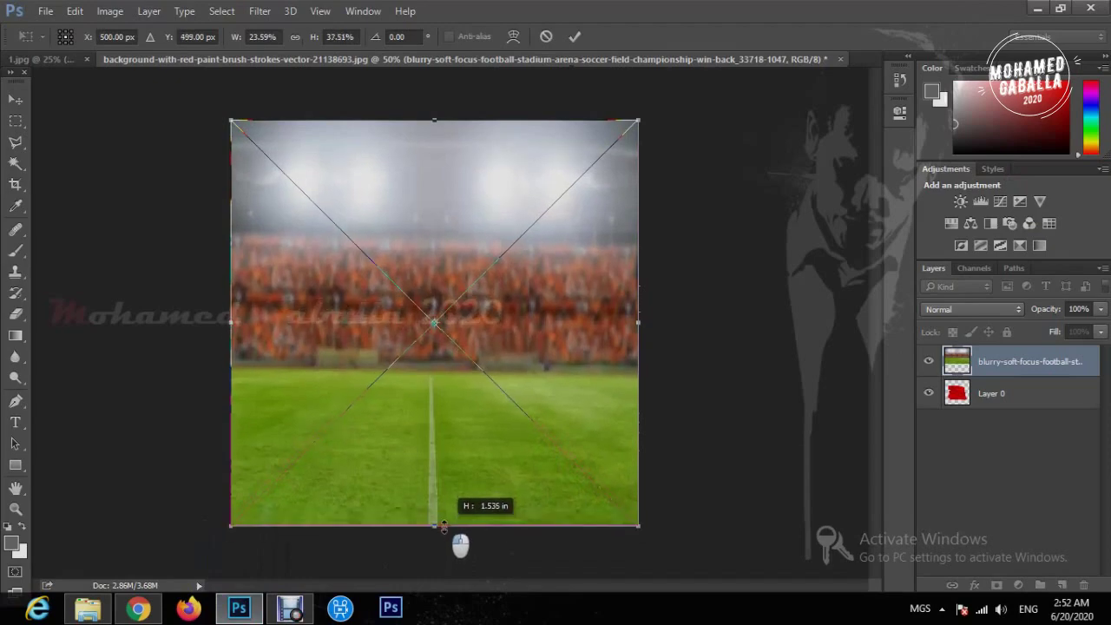
left_click_drag(227, 328, 225, 328)
left_click_drag(334, 298, 339, 303)
key("Return")
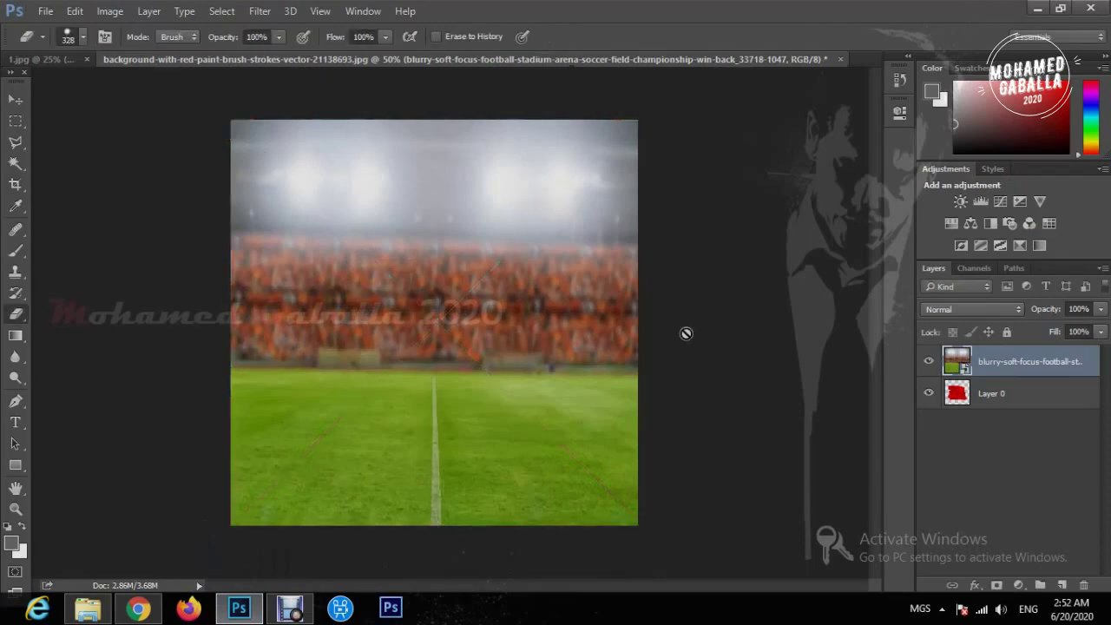
left_click_drag(1020, 396, 1035, 363)
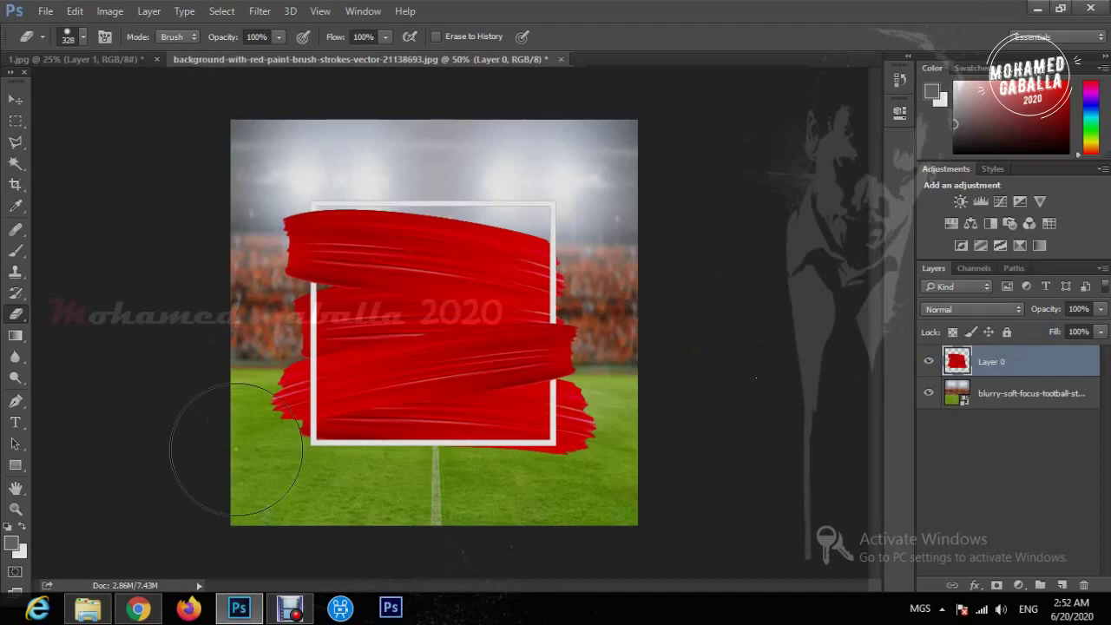
left_click(87, 608)
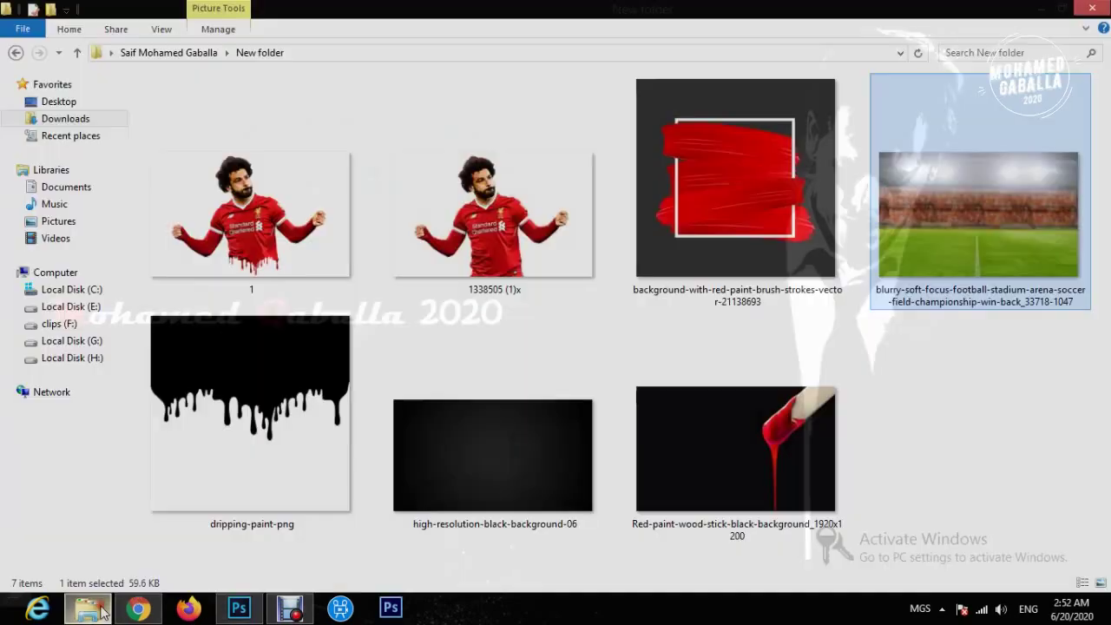
mouse_move(725, 427)
left_mouse_down()
mouse_move(308, 540)
mouse_move(236, 605)
mouse_move(450, 254)
left_mouse_up()
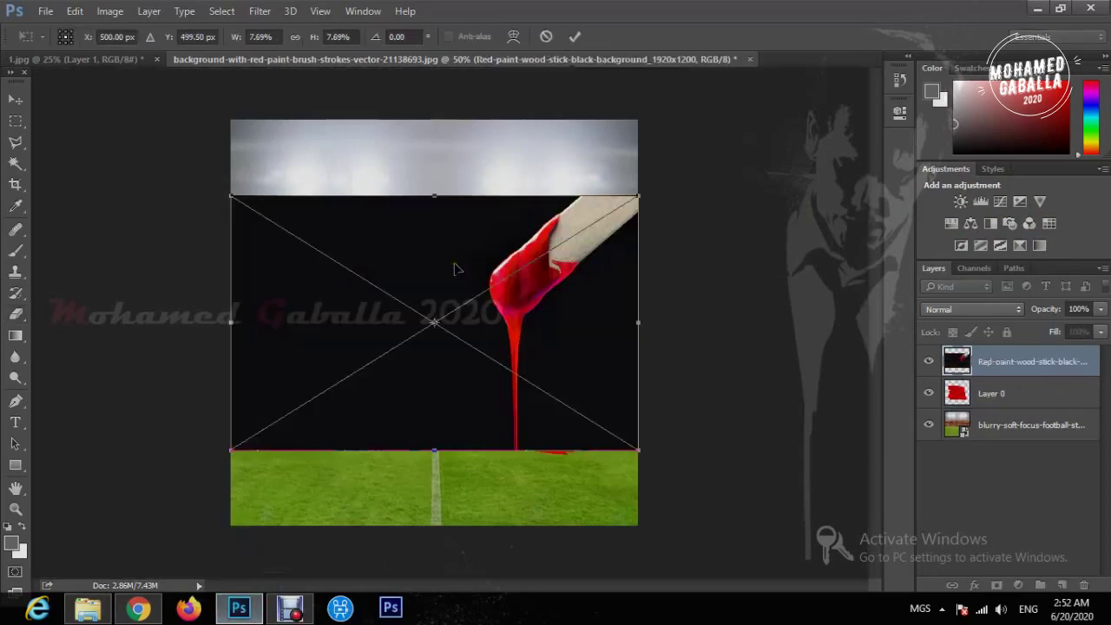
- Commit the paint-stick image, then Magic Wand, rasterize and erase its black background
key("e")
key("Return")
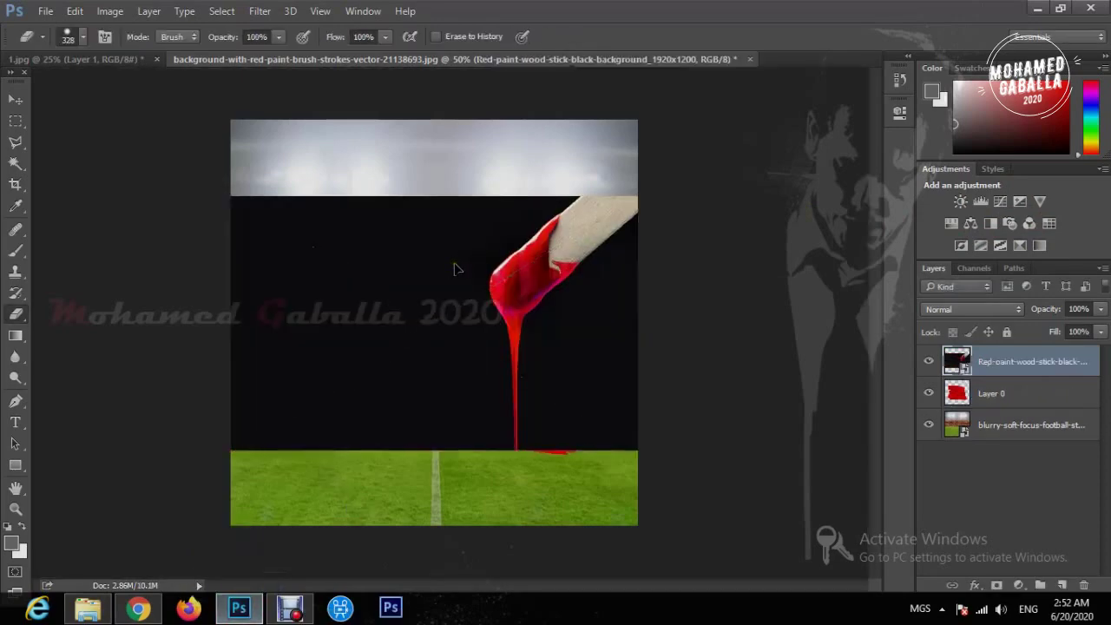
left_click_drag(18, 163, 156, 230)
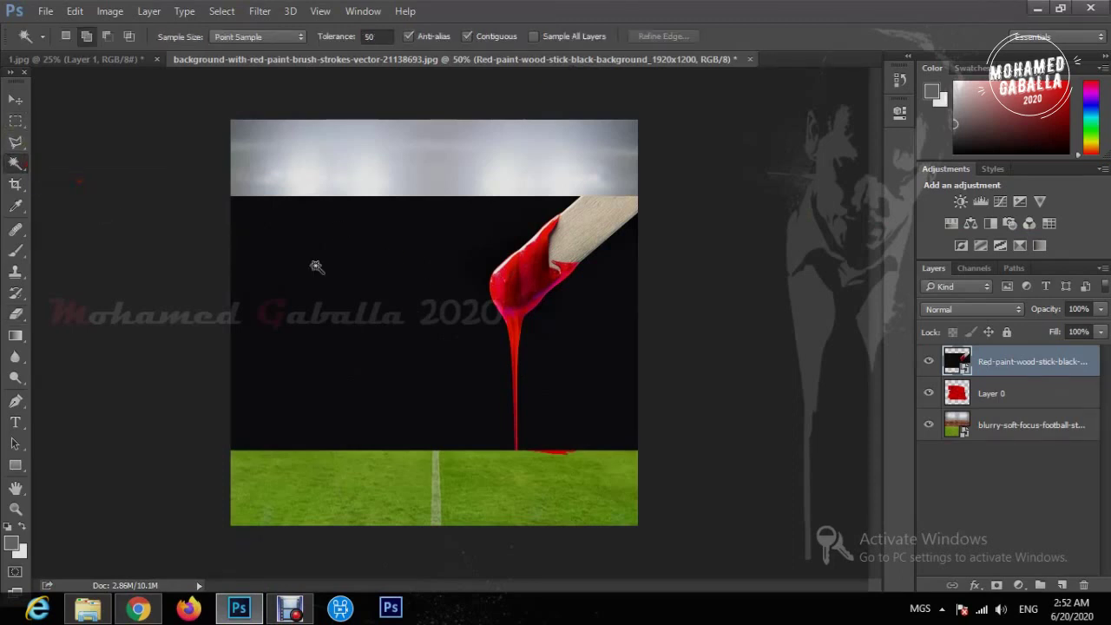
left_click(354, 254)
left_click(565, 339, "shift")
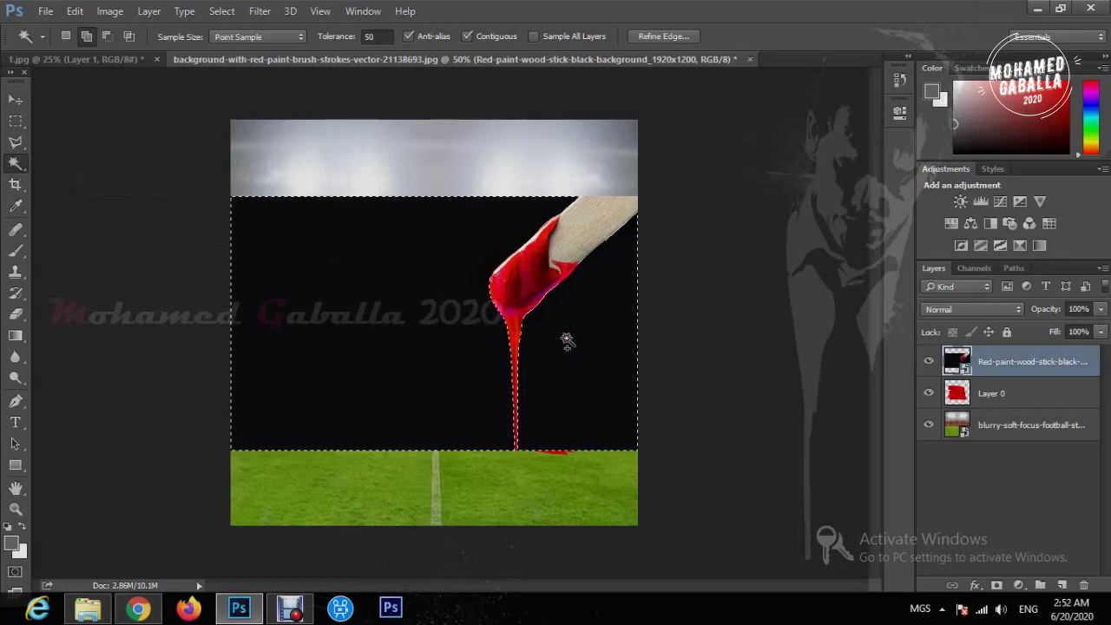
left_click(16, 314)
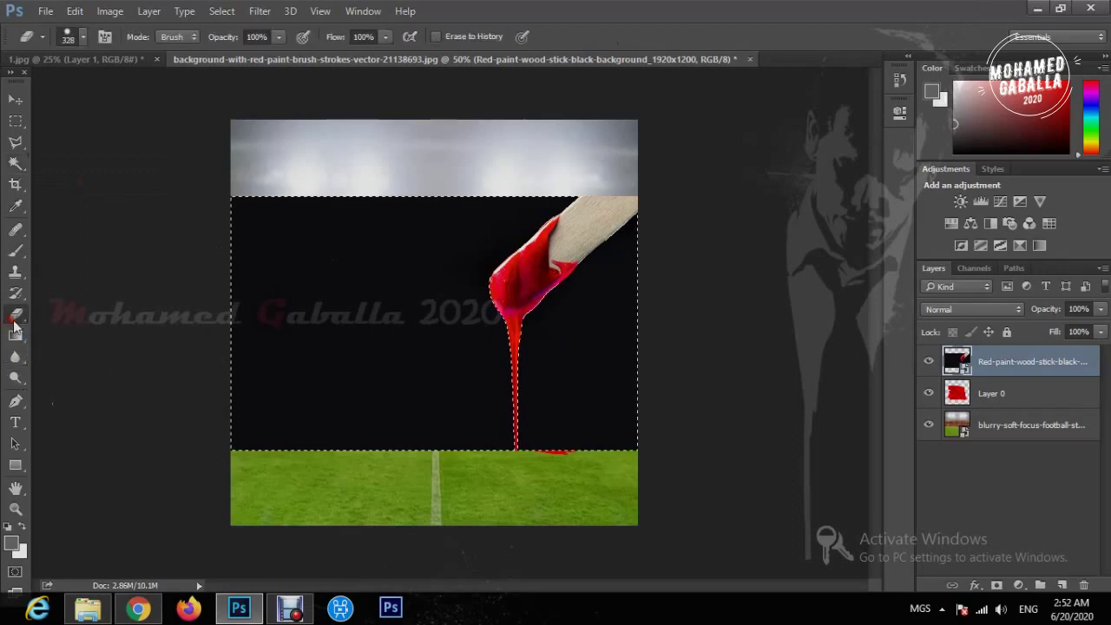
left_click(308, 263)
left_click(521, 253)
mouse_move(600, 260)
left_mouse_down()
mouse_move(327, 199)
mouse_move(391, 330)
mouse_move(267, 347)
mouse_move(434, 408)
mouse_move(260, 430)
mouse_move(600, 391)
mouse_move(605, 276)
mouse_move(613, 486)
mouse_move(607, 209)
mouse_move(539, 473)
mouse_move(605, 247)
mouse_move(495, 499)
mouse_move(408, 479)
left_mouse_up()
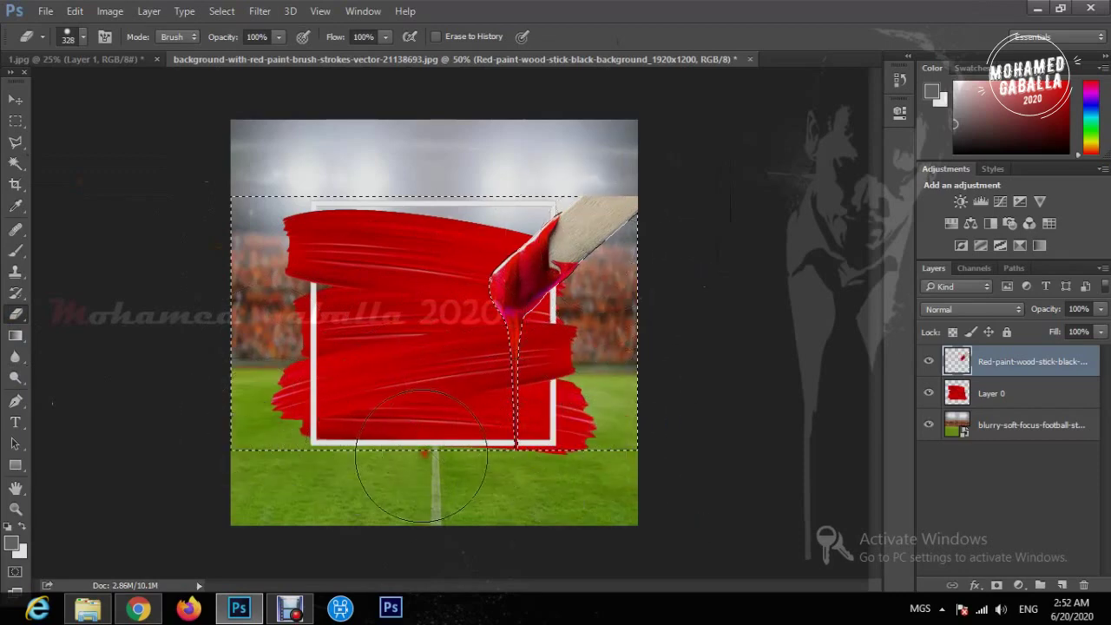
key("ctrl+d")
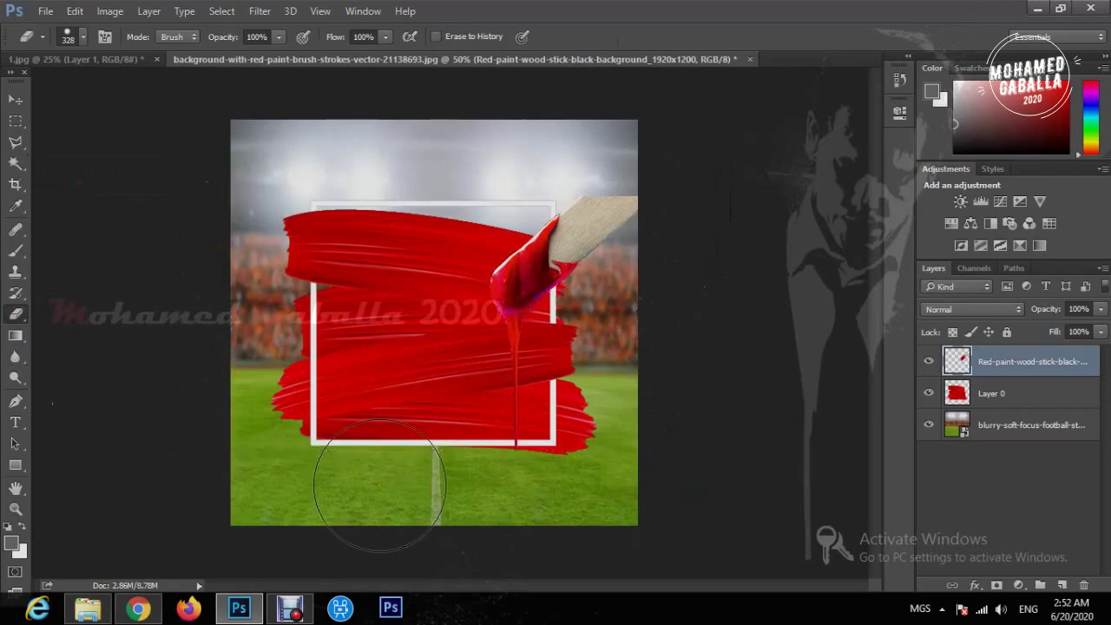
- Magic Wand the transparent area around the paint stick, then invert to select the stick and drip
left_click(16, 162)
left_click(456, 274)
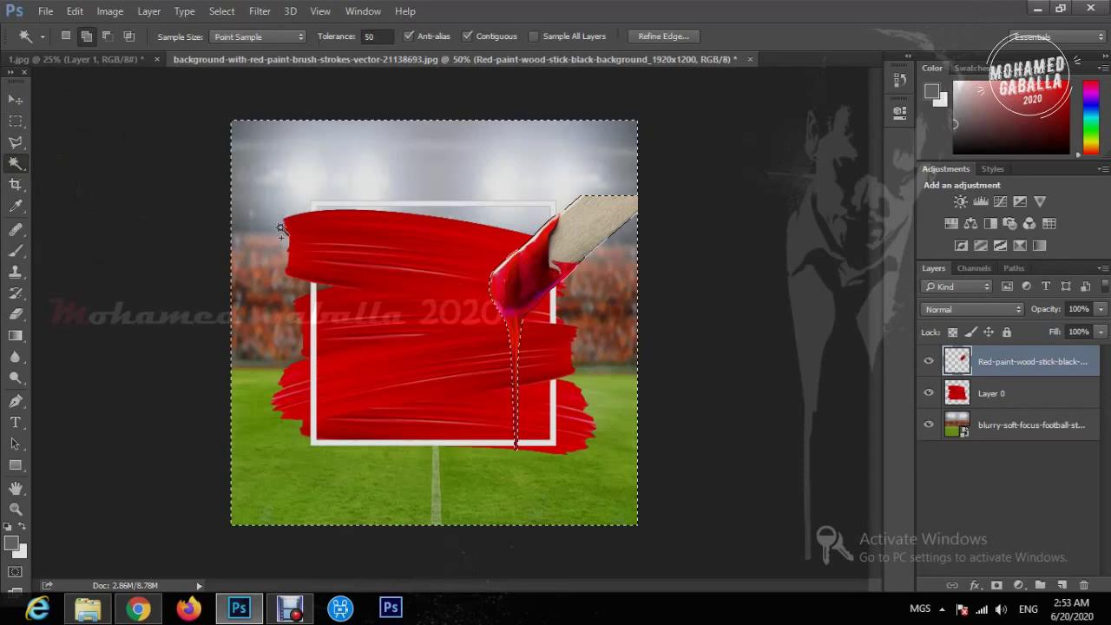
left_click(223, 11)
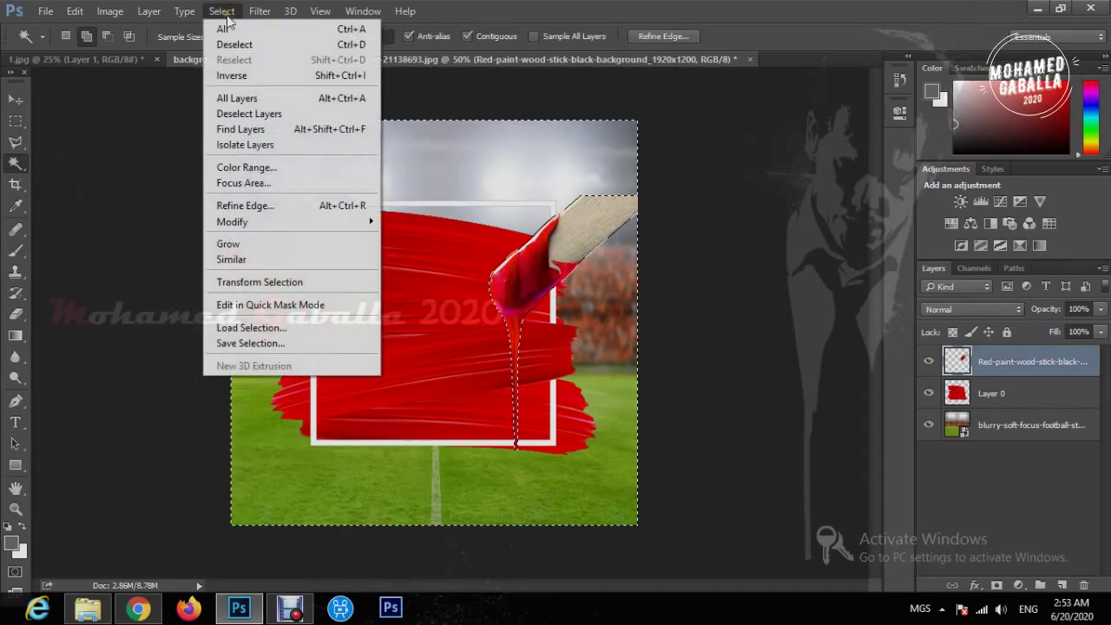
left_click(233, 77)
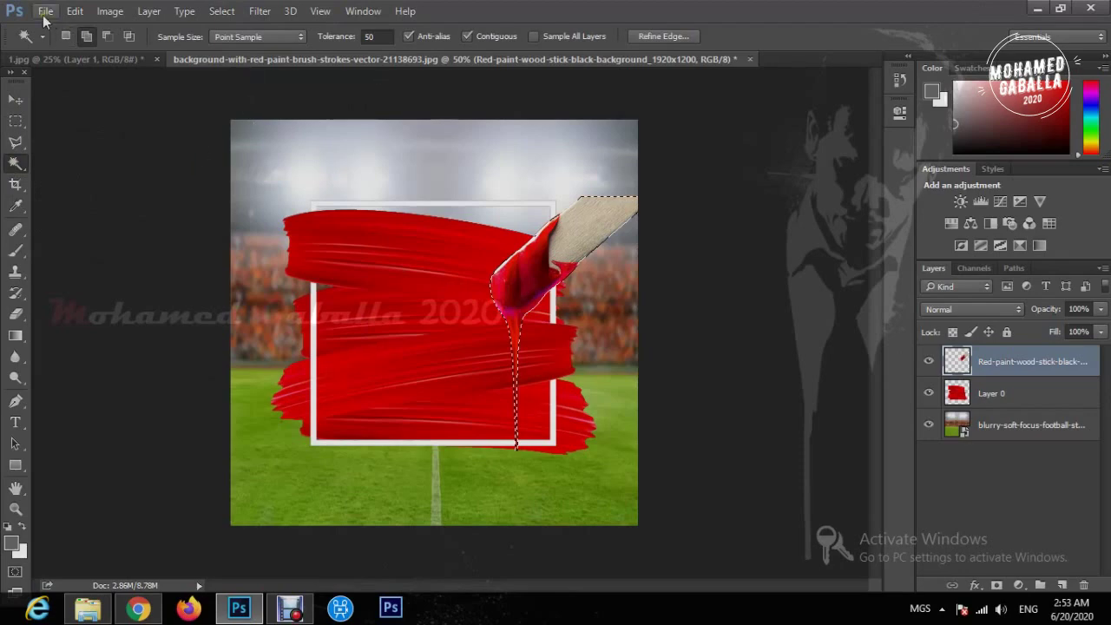
- Scale the paint stick to about 75% width and 62% height in the top-right, drip touching the strokes
left_click(18, 98)
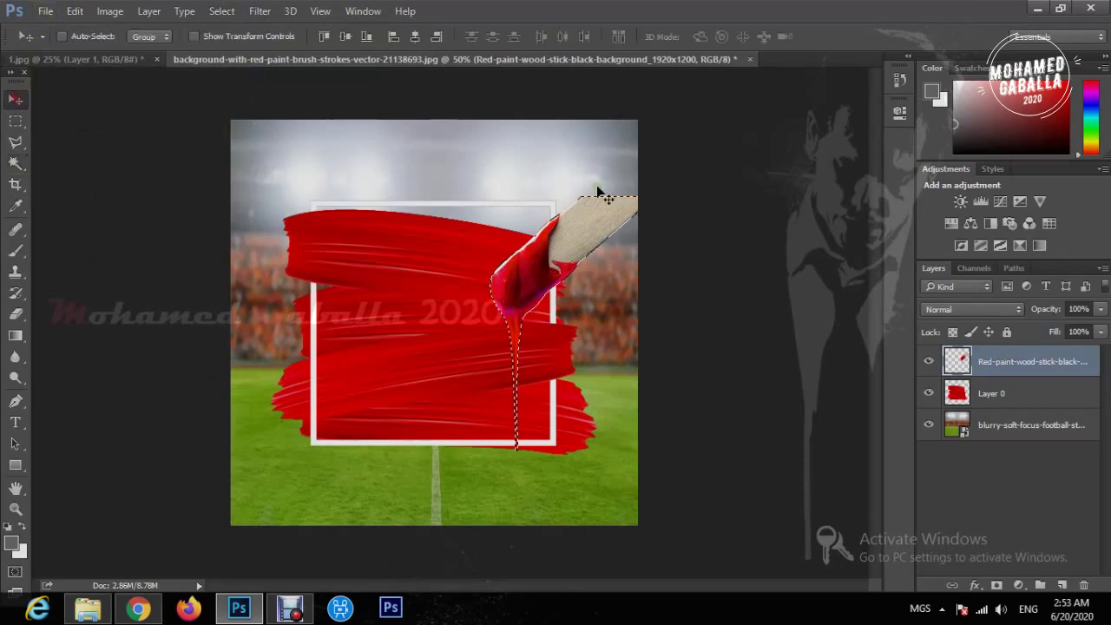
left_click_drag(591, 217, 582, 159)
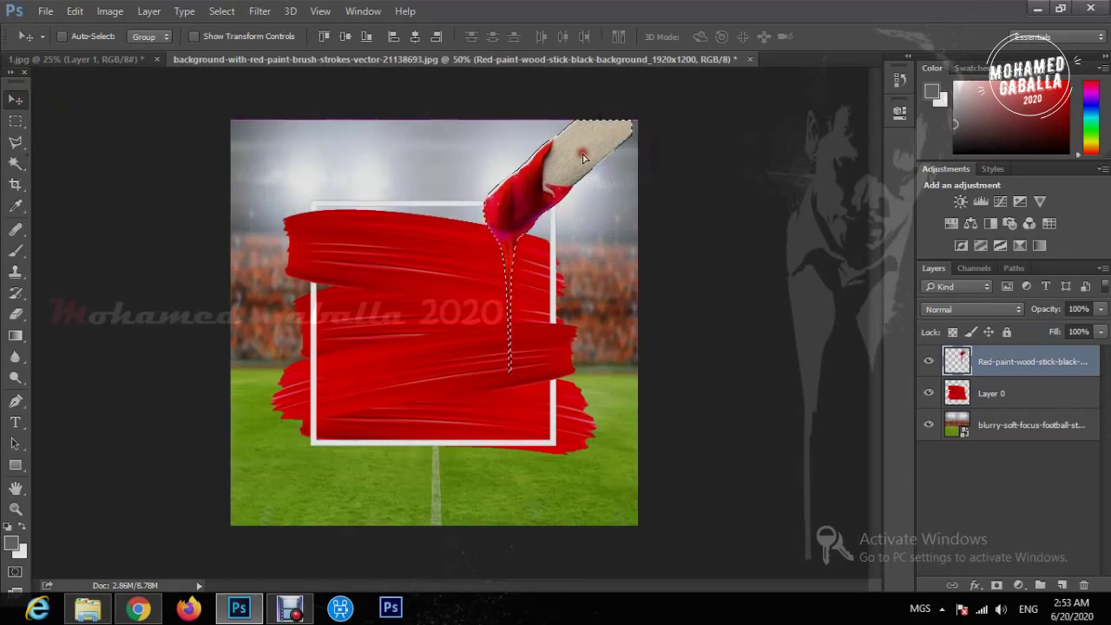
key("ctrl")
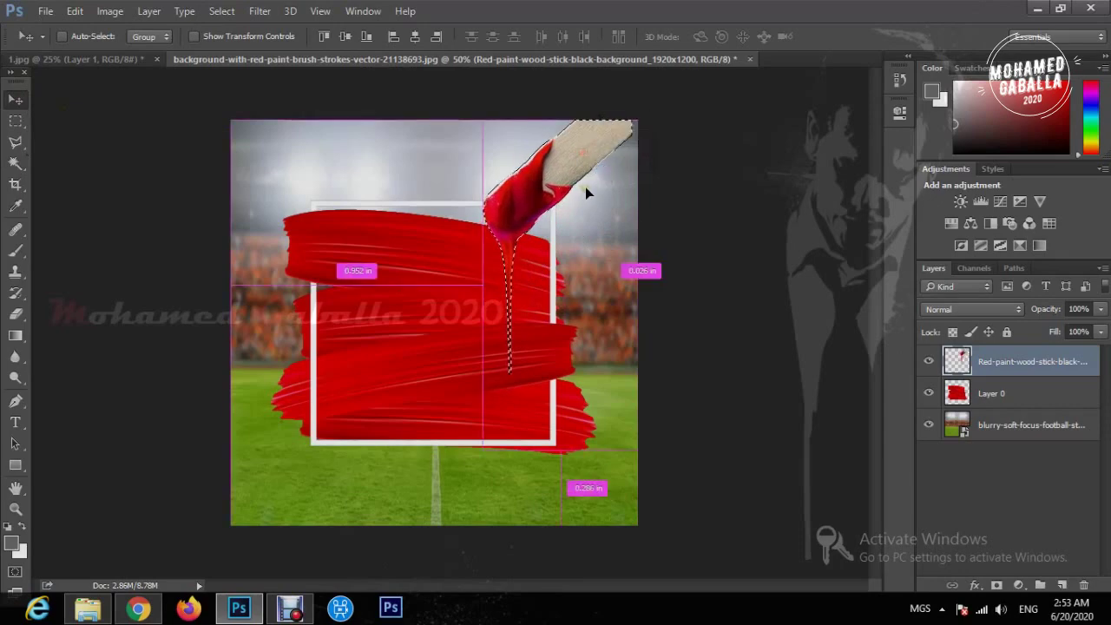
key("ctrl+t")
mouse_move(487, 375)
left_mouse_down()
mouse_move(493, 296)
mouse_move(536, 272)
left_mouse_up()
left_click_drag(584, 162, 550, 161)
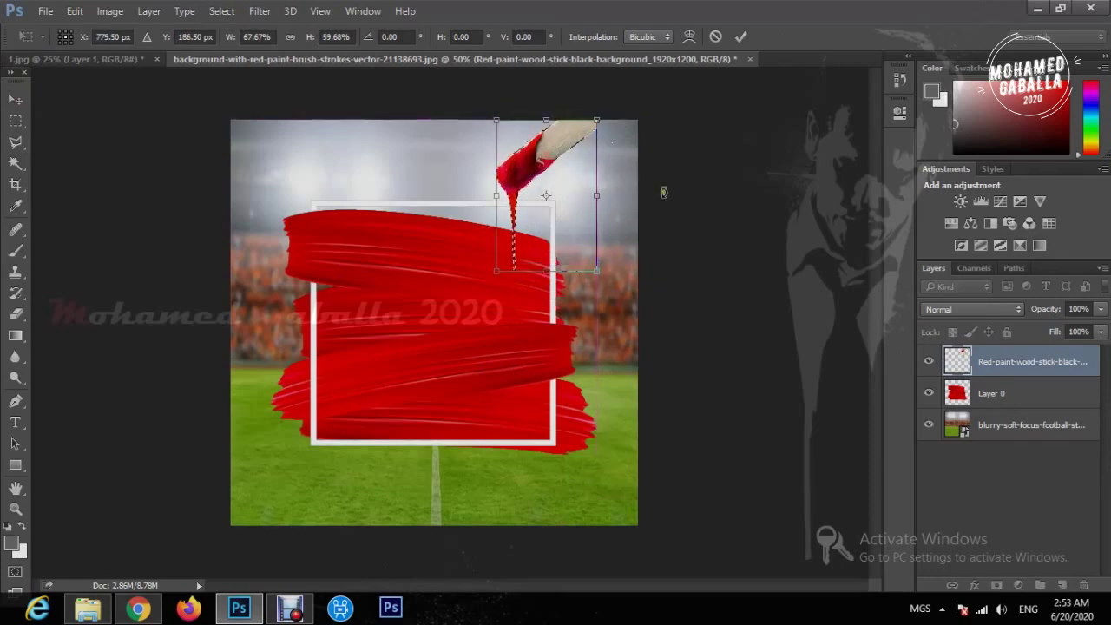
left_click_drag(496, 271, 487, 281)
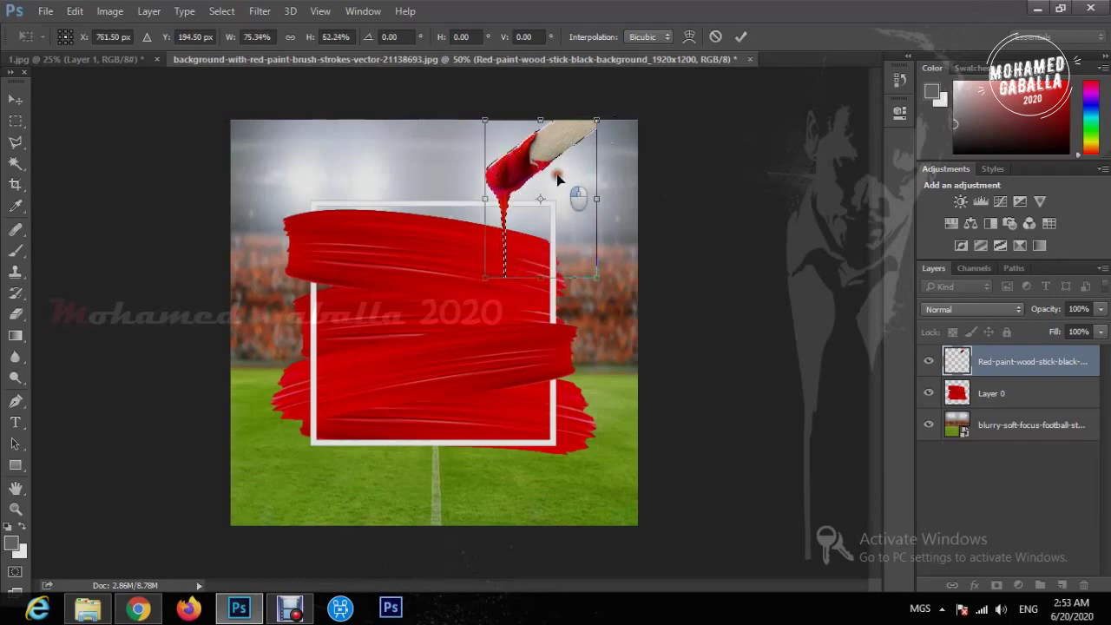
left_click_drag(557, 177, 556, 174)
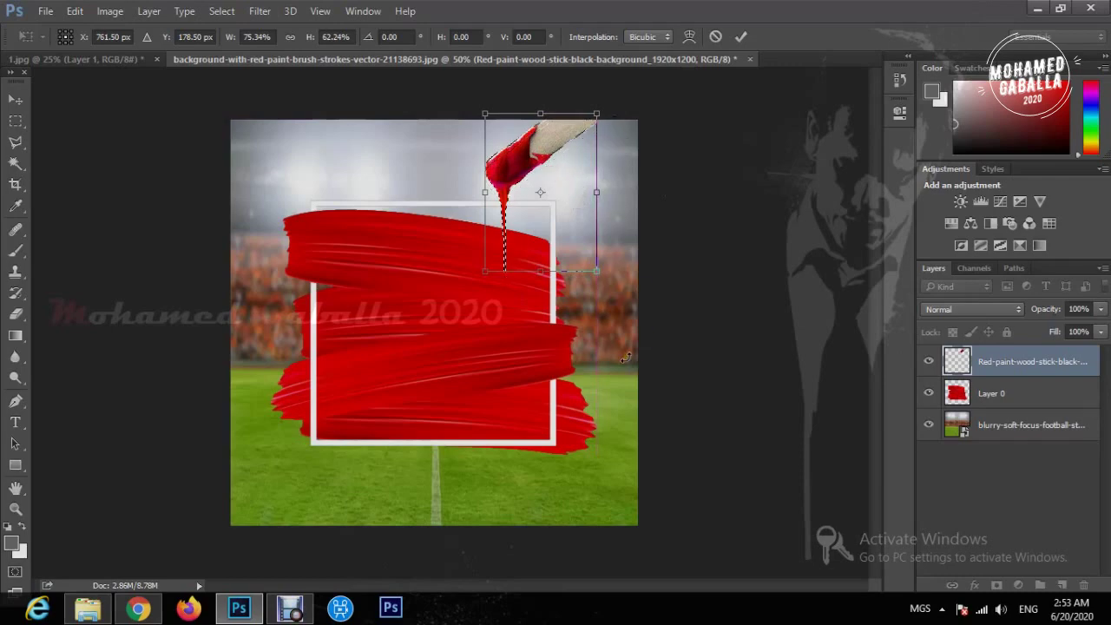
key("Return")
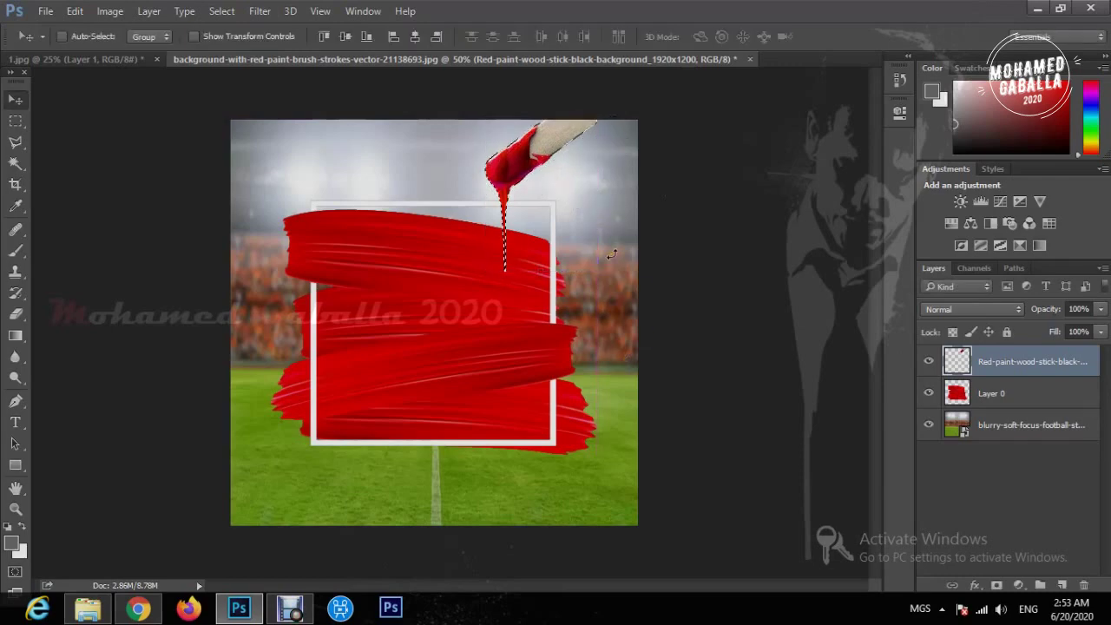
- Select the red brush-stroke layer, pick the Eraser, and toggle the paint-stick layer to compare
left_click(979, 402)
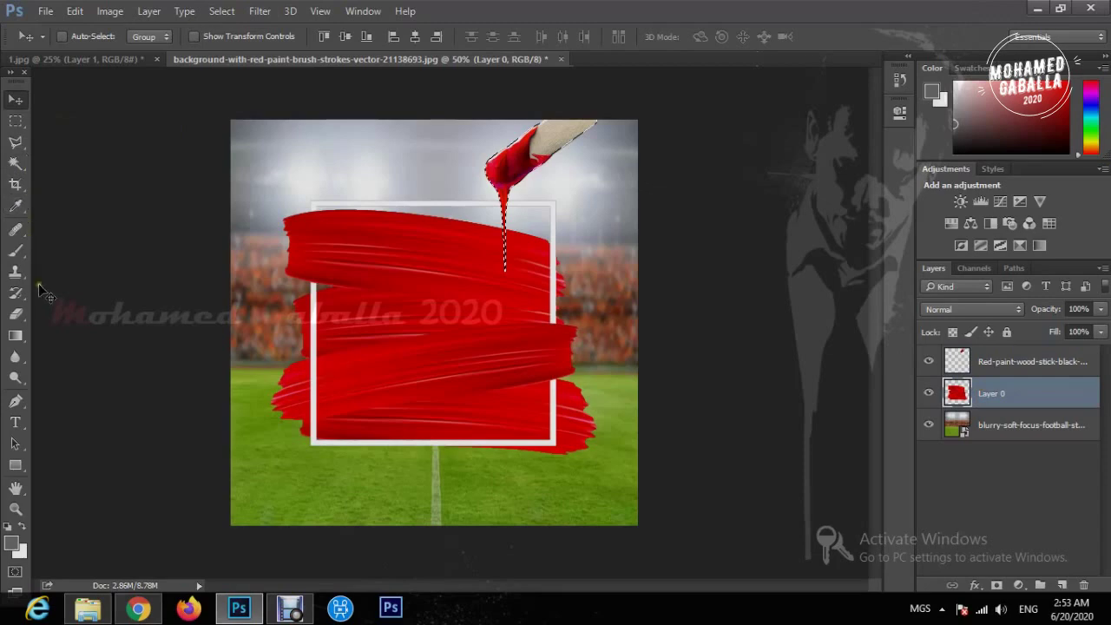
left_click(16, 315)
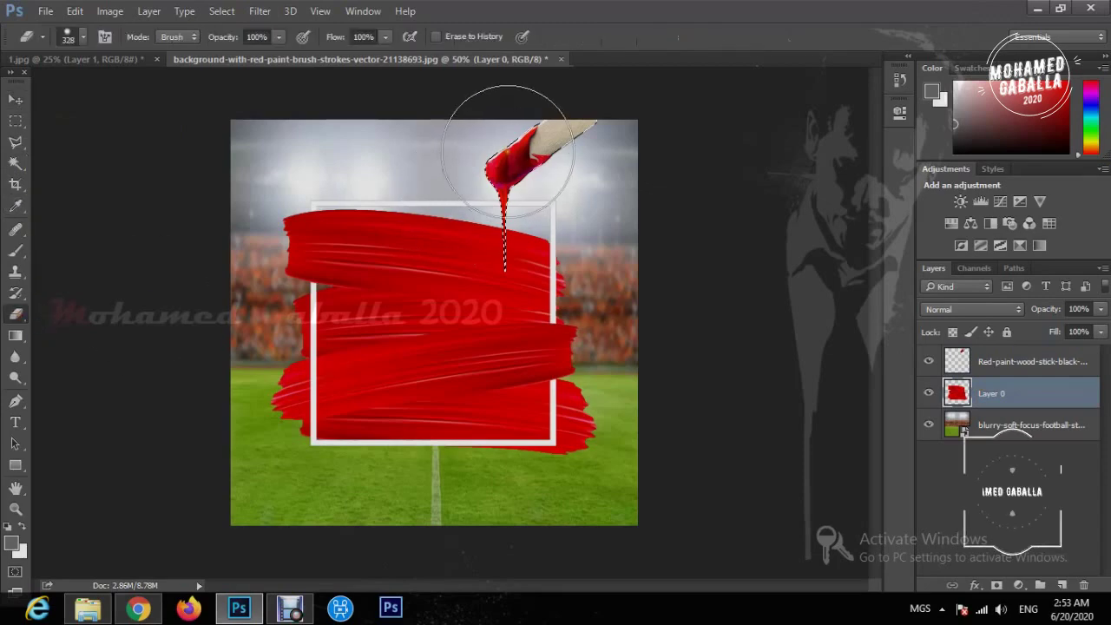
left_click(930, 366)
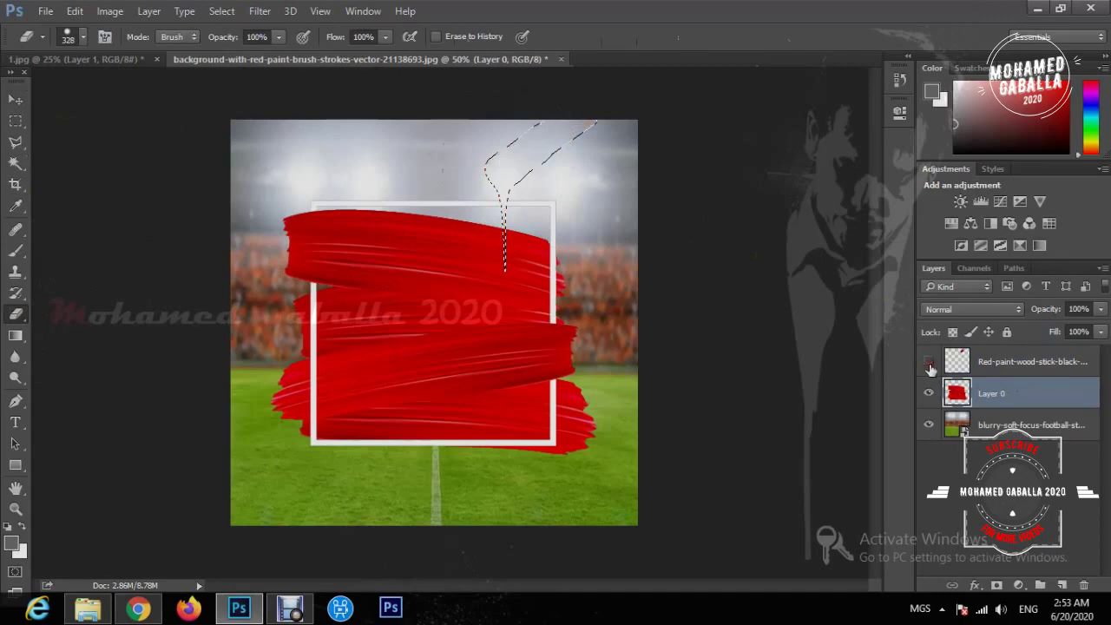
left_click(930, 366)
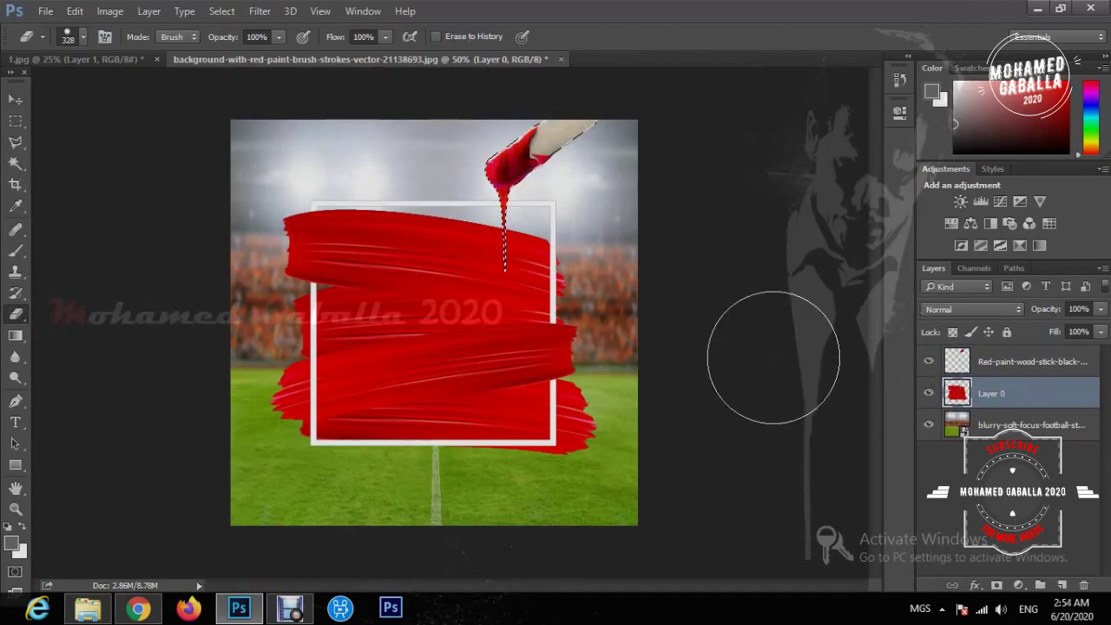
- Stack the paint-stick layer beneath Layer 0 so its drip hides behind the strokes, and deselect
left_click(17, 100)
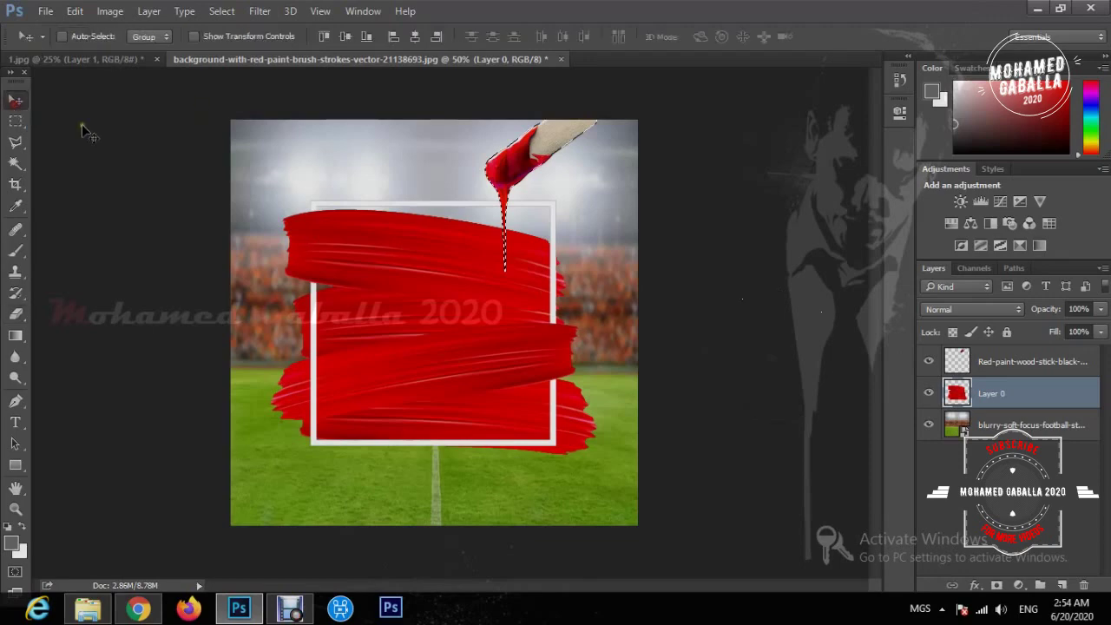
left_click_drag(1017, 363, 997, 396)
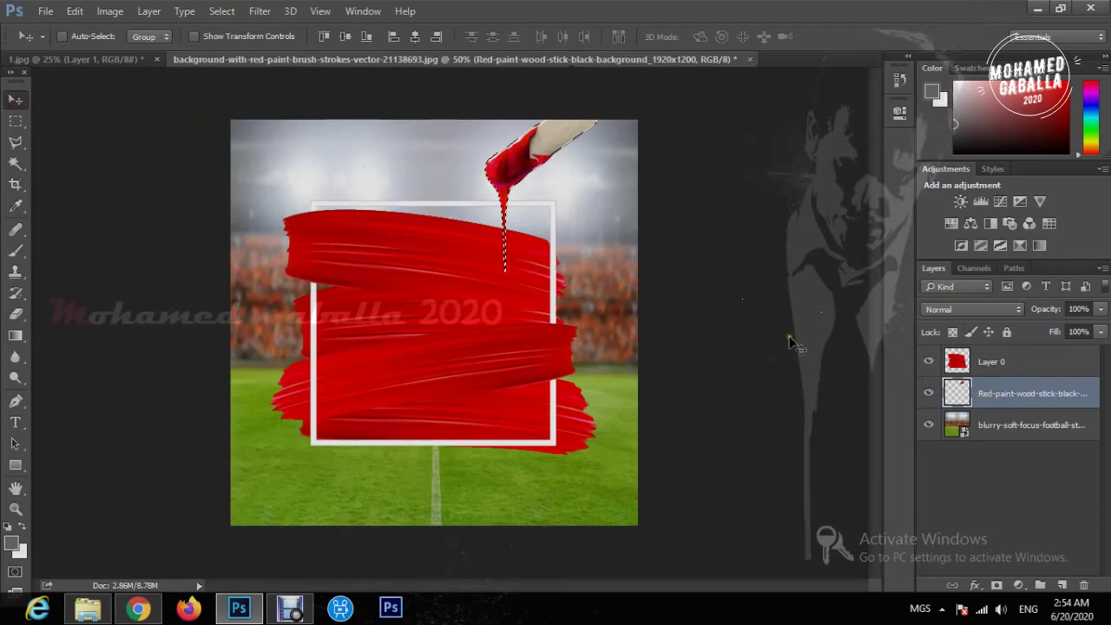
key("ctrl+d")
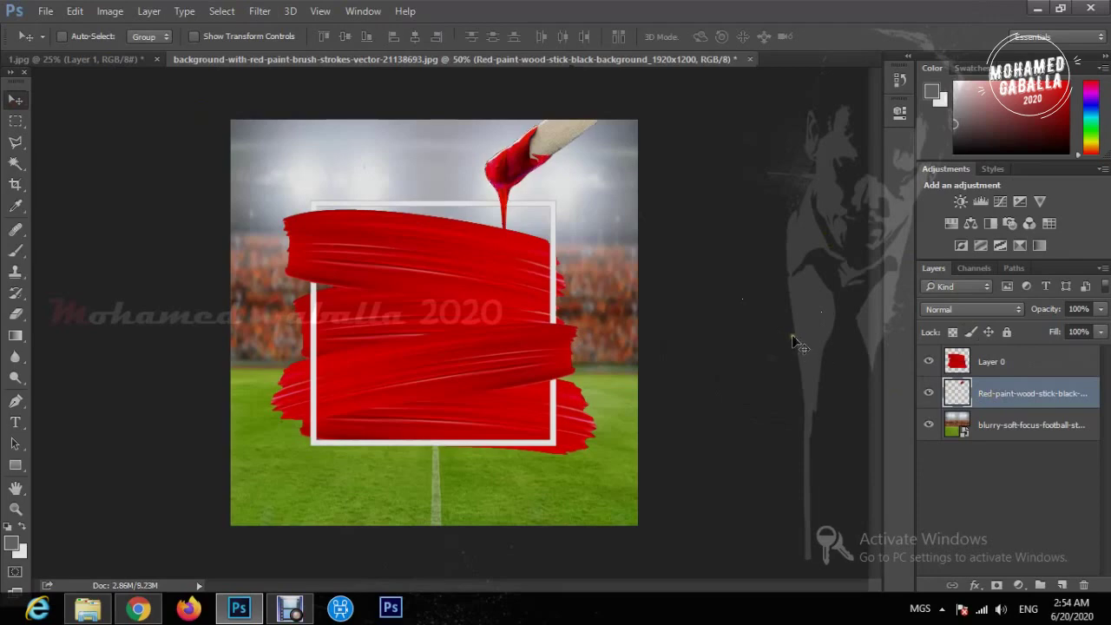
mouse_move(976, 396)
left_mouse_down()
mouse_move(974, 360)
mouse_move(990, 408)
left_mouse_up()
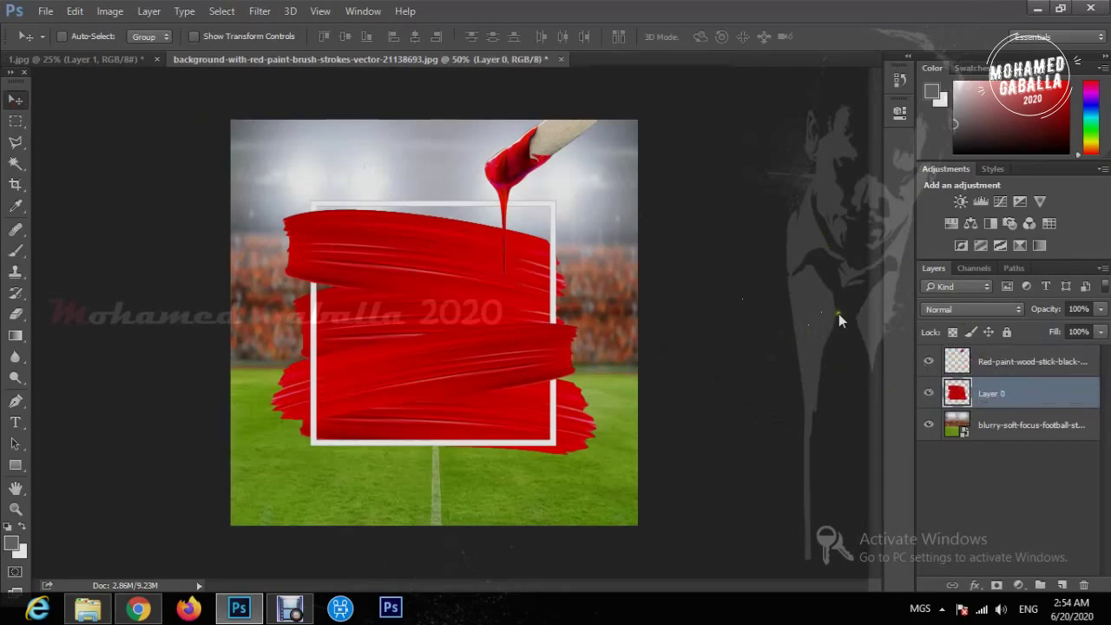
mouse_move(994, 386)
left_mouse_down()
mouse_move(1001, 396)
mouse_move(994, 358)
left_mouse_up()
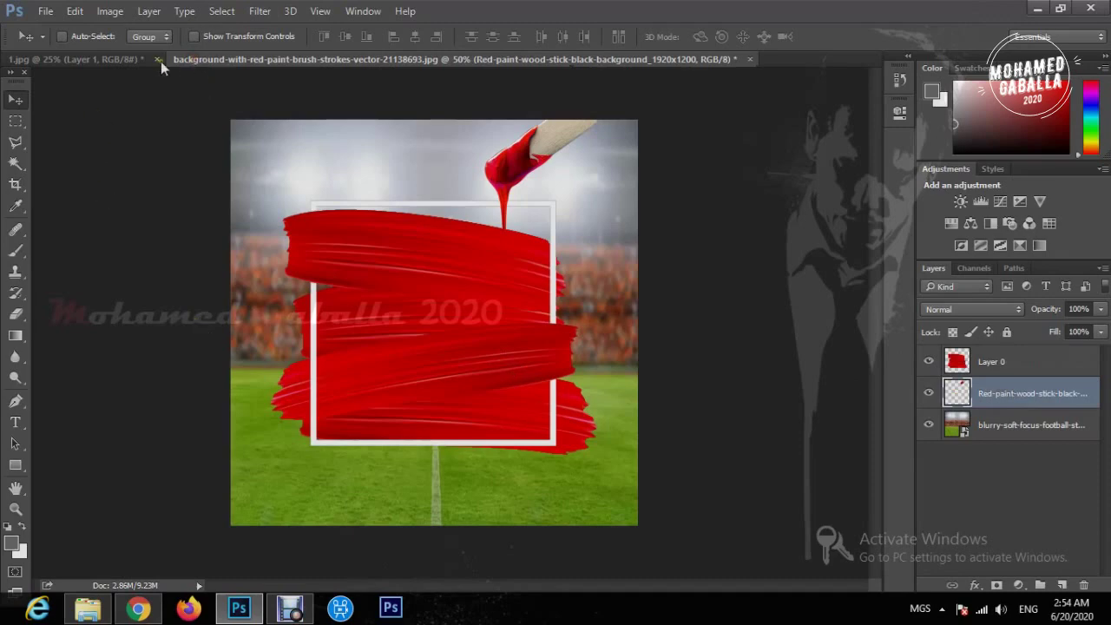
- Drag the player cutout from 1.jpg into the brush-stroke document as Layer 1
left_click(114, 58)
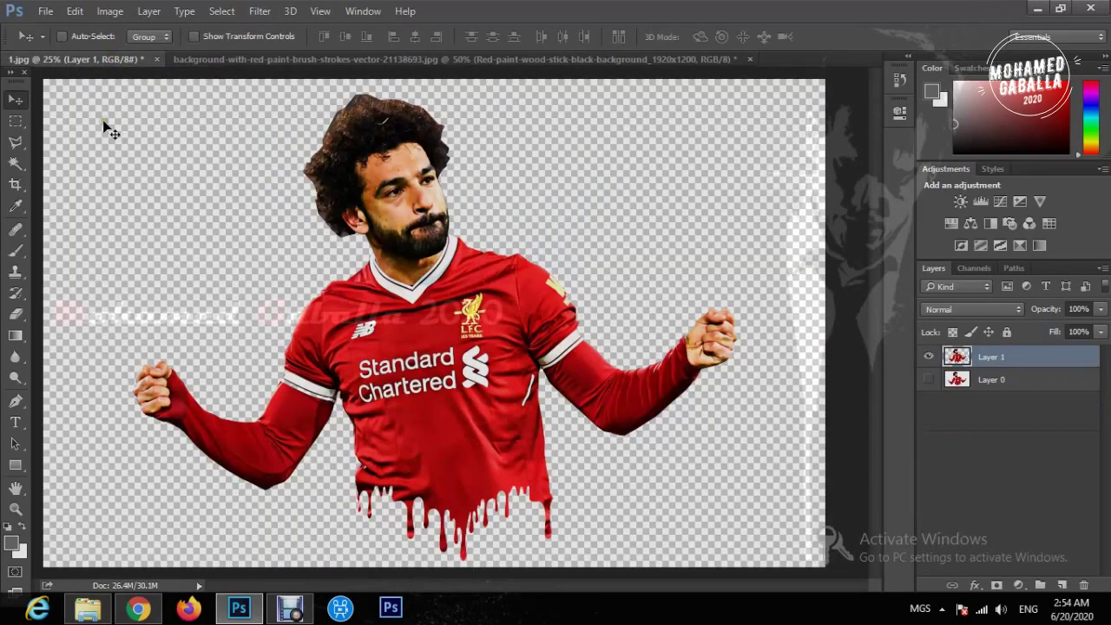
left_click_drag(369, 246, 410, 211)
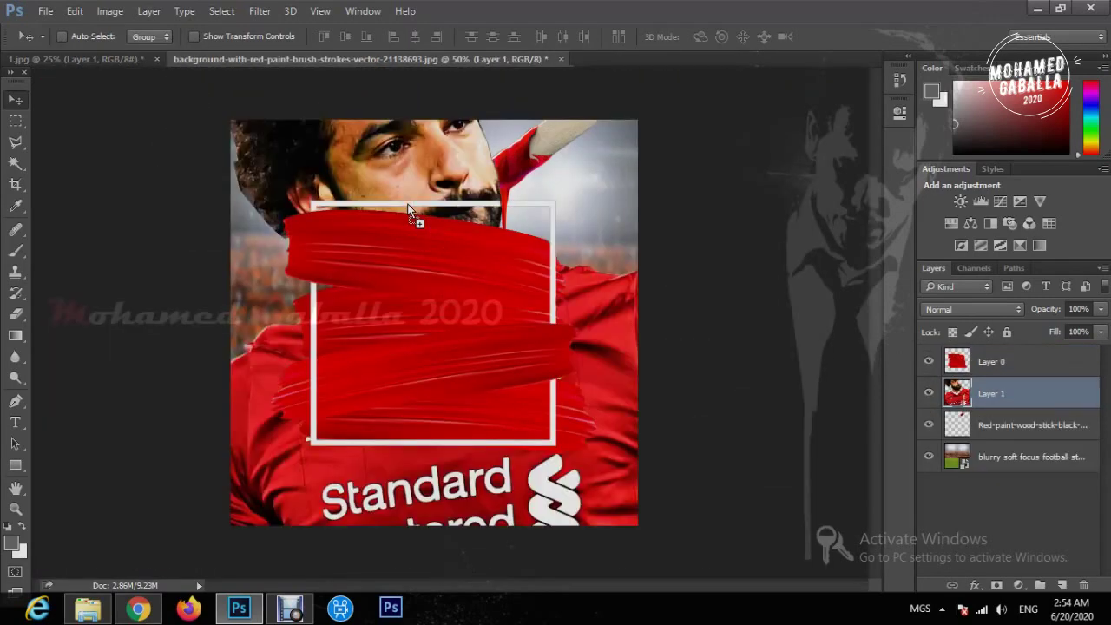
key("ctrl")
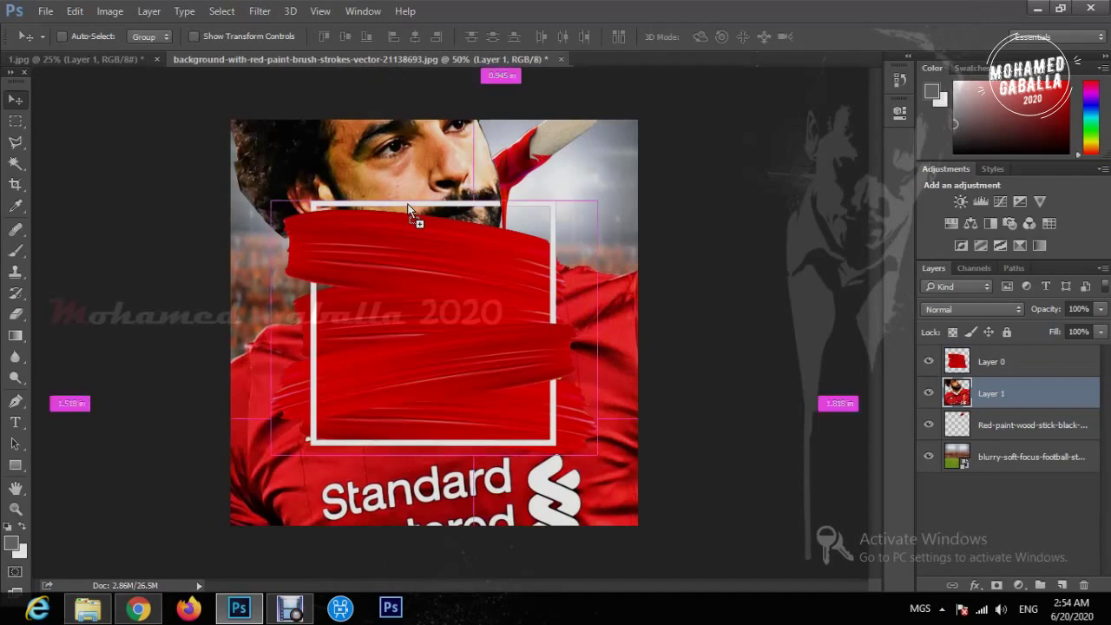
scroll(408, 210, "down", 4)
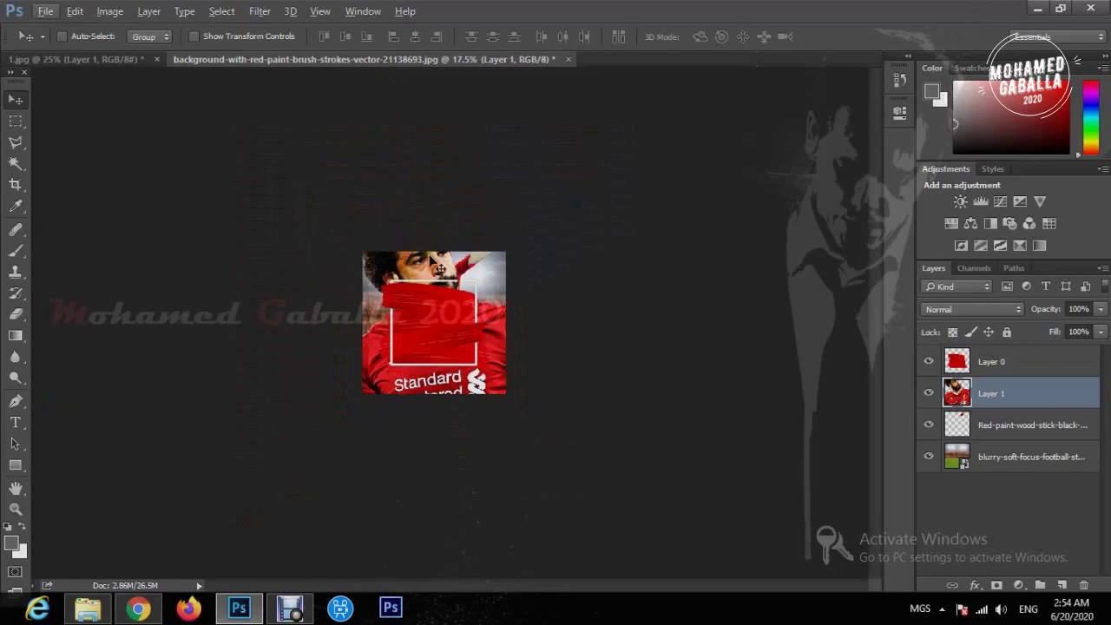
- Scale the player to about 32%, stack his layer above Layer 0, and nudge him right
key("ctrl+t")
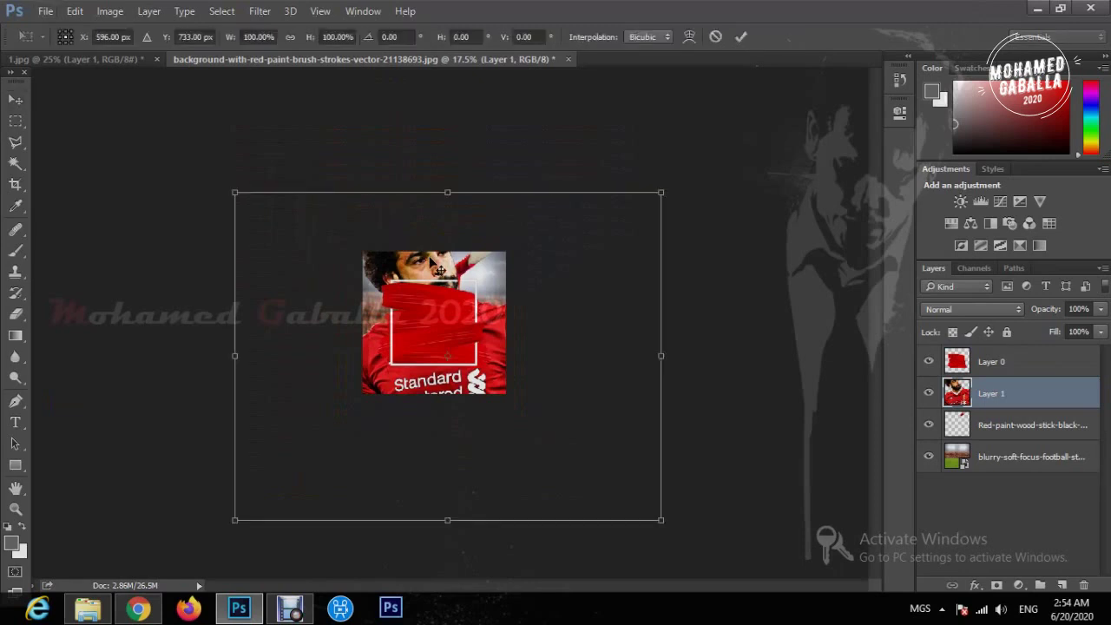
left_click(664, 190)
mouse_move(663, 189)
left_mouse_down()
mouse_move(371, 411)
mouse_move(368, 364)
mouse_move(426, 290)
mouse_move(453, 290)
left_mouse_up()
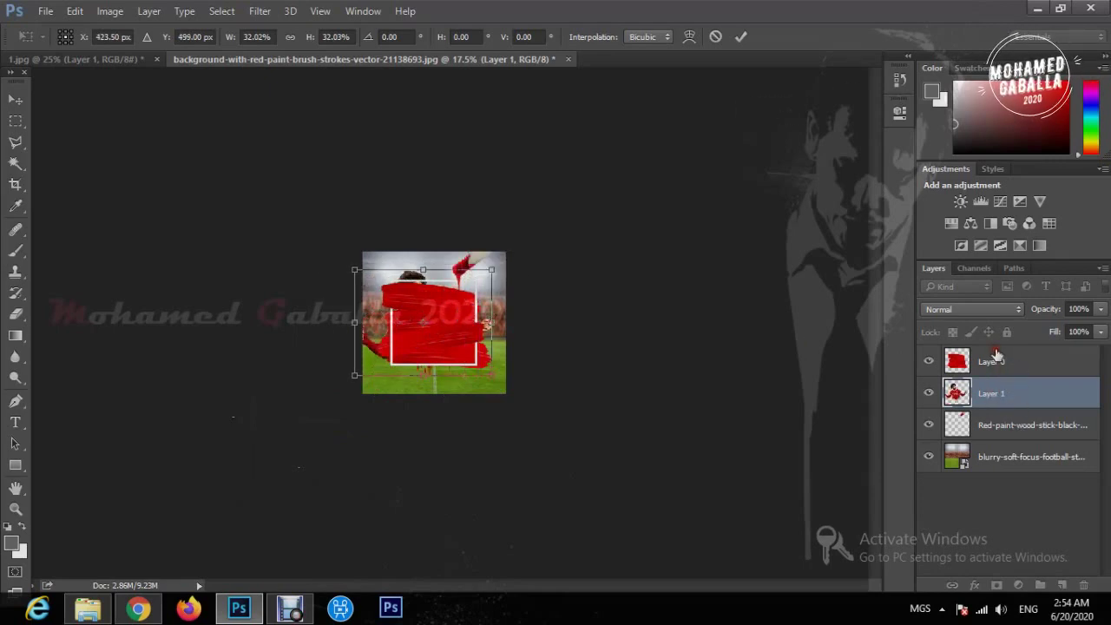
key("Return")
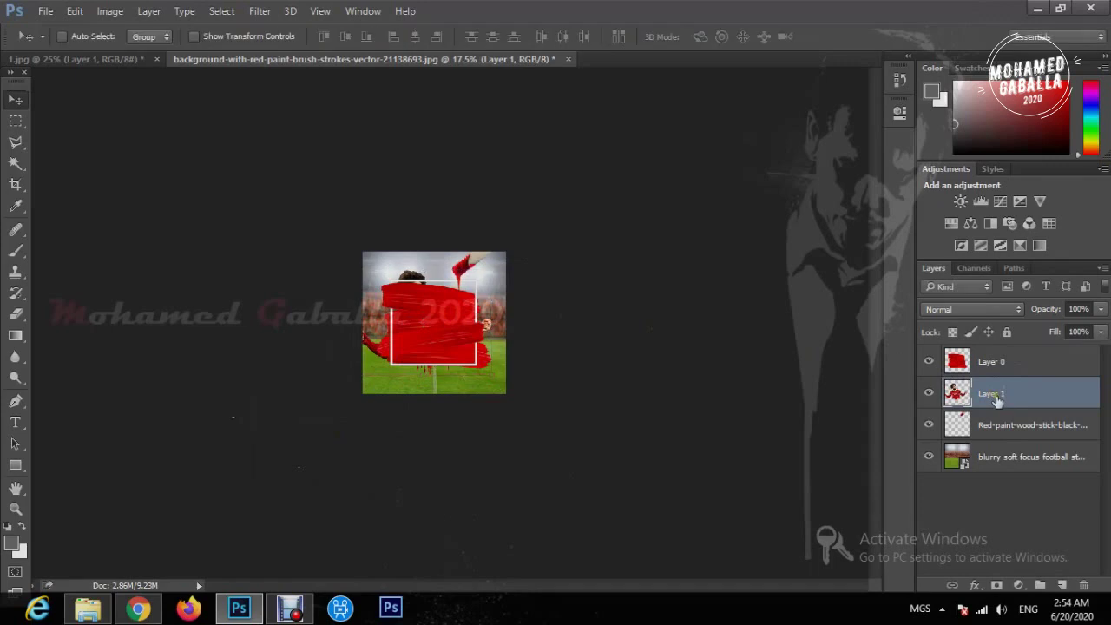
left_click_drag(997, 398, 994, 358)
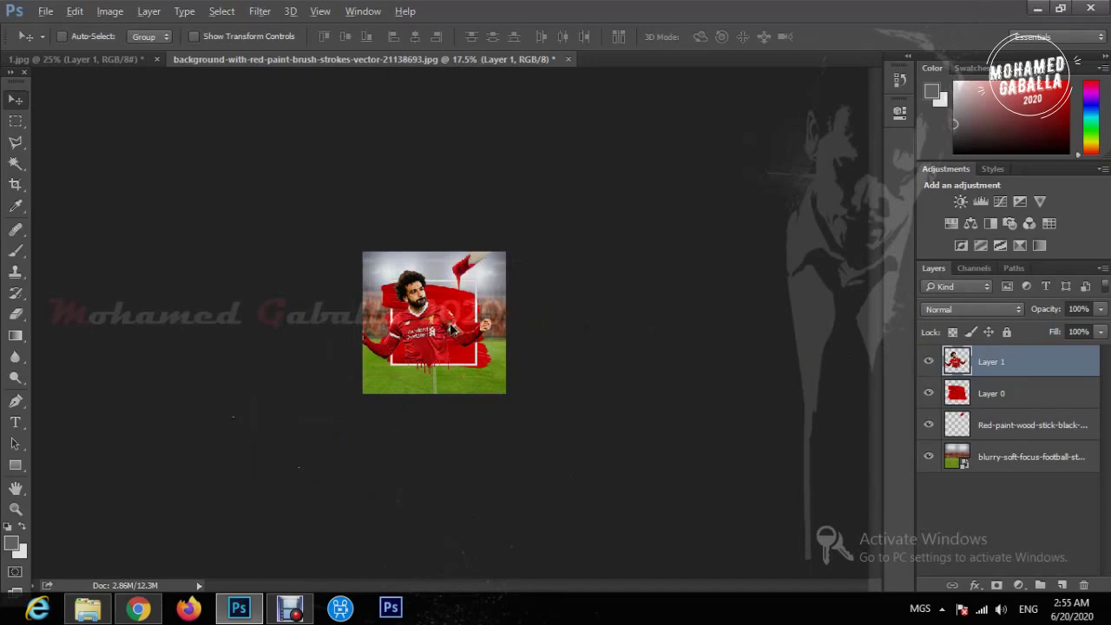
scroll(434, 330, "up", 5)
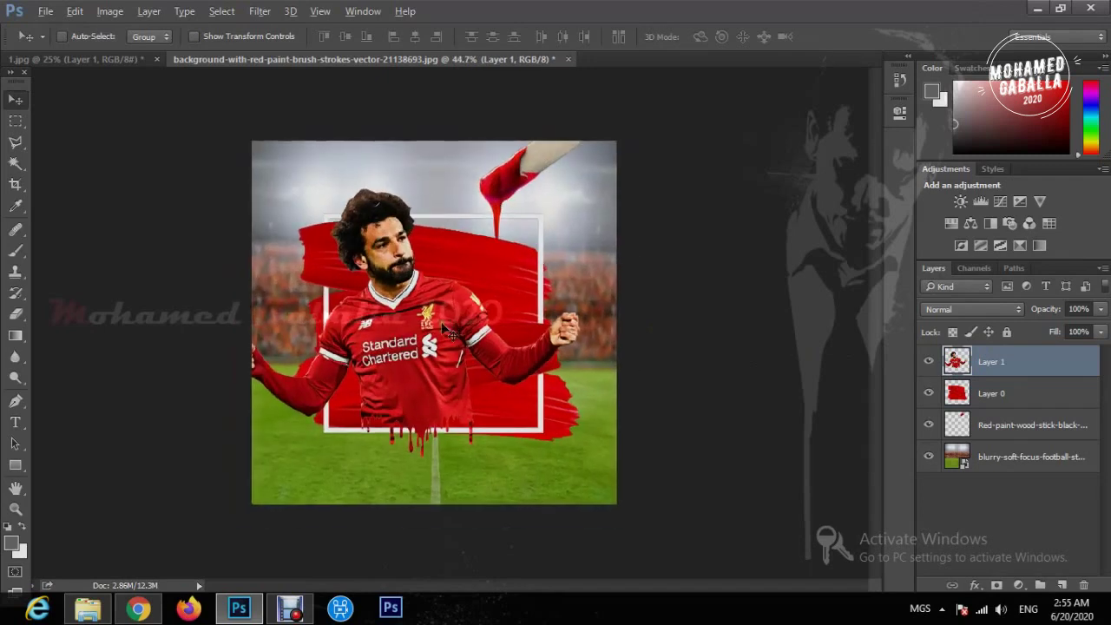
left_click_drag(391, 320, 416, 320)
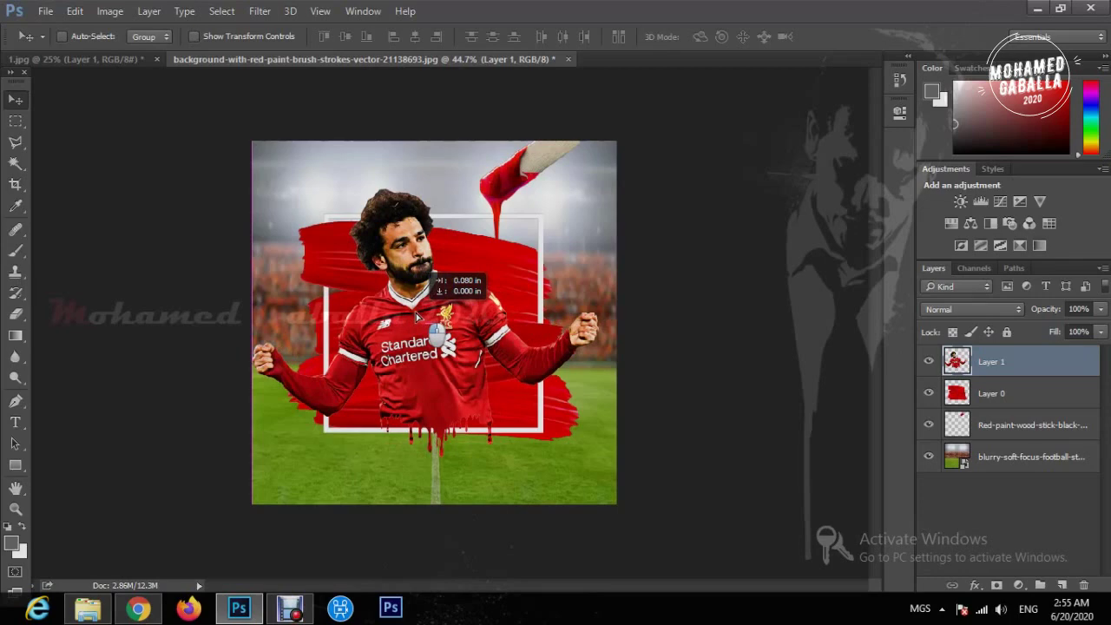
left_click_drag(416, 317, 425, 320)
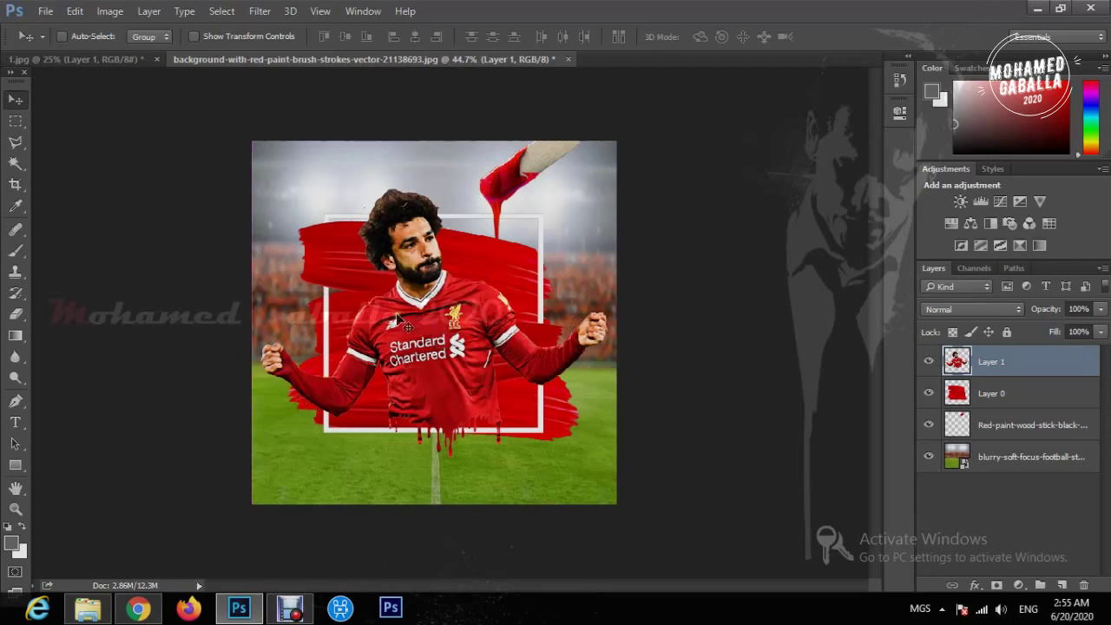
- Stretch the player to about 113% height and raise him slightly into place
key("ctrl+t")
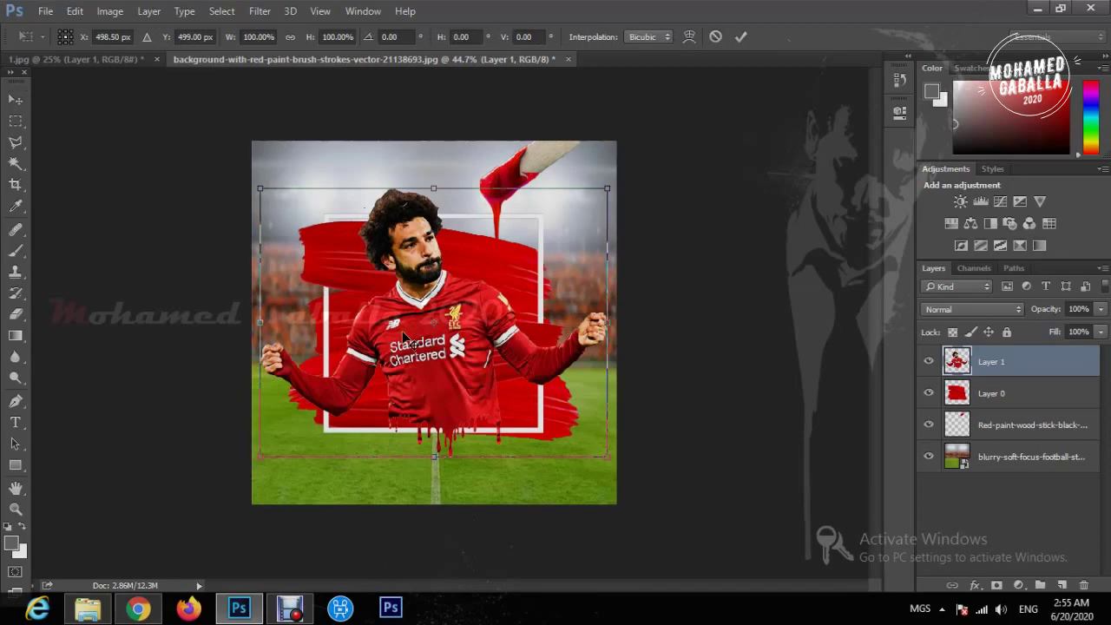
left_click_drag(433, 454, 438, 489)
left_click_drag(453, 391, 453, 374)
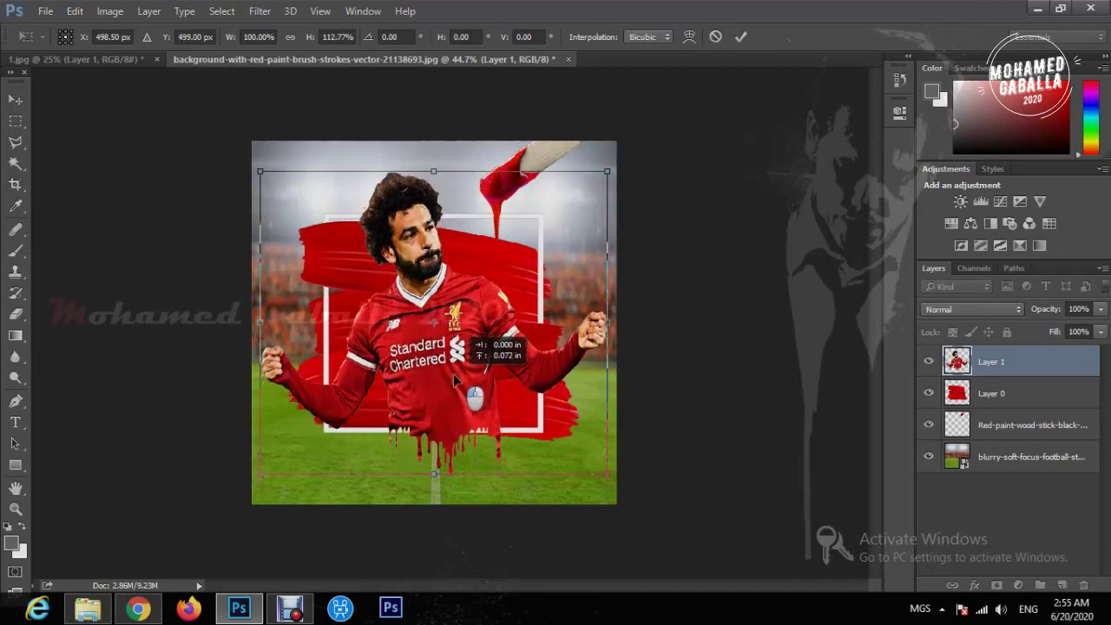
left_click_drag(453, 374, 453, 373)
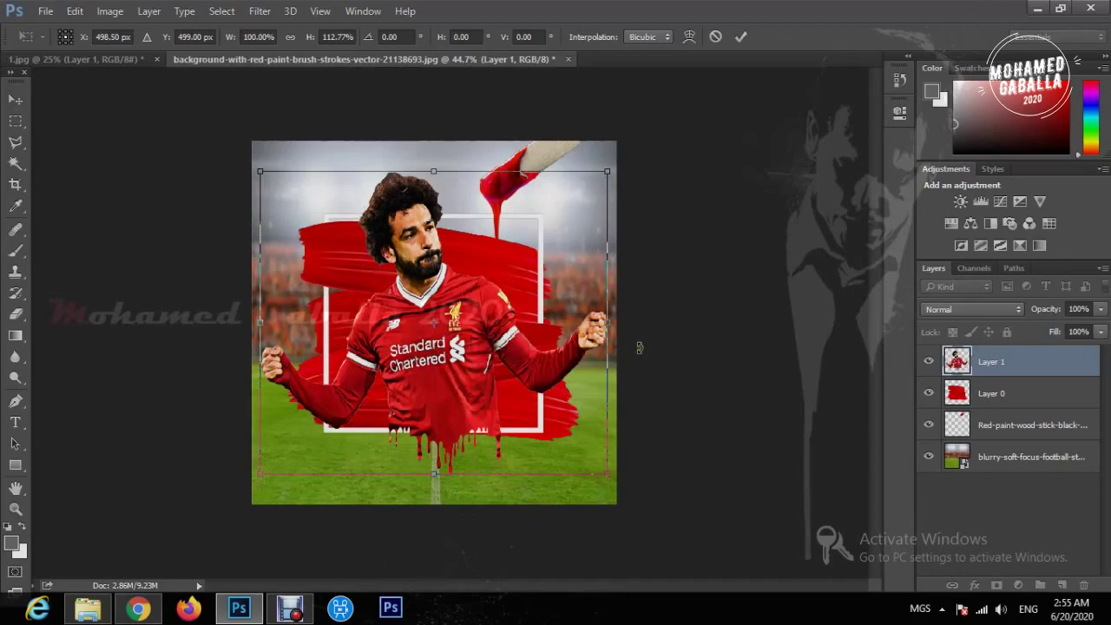
key("Return")
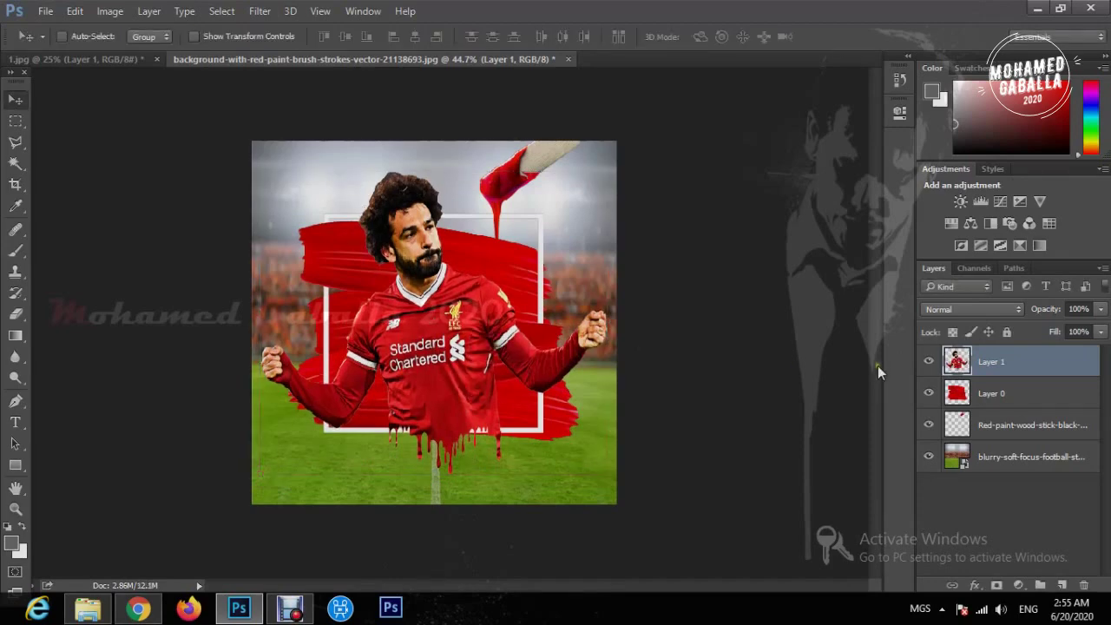
- Open Blending Options for the player layer and enable Outer Glow with colour #ffffff
right_click(993, 369)
left_click(699, 111)
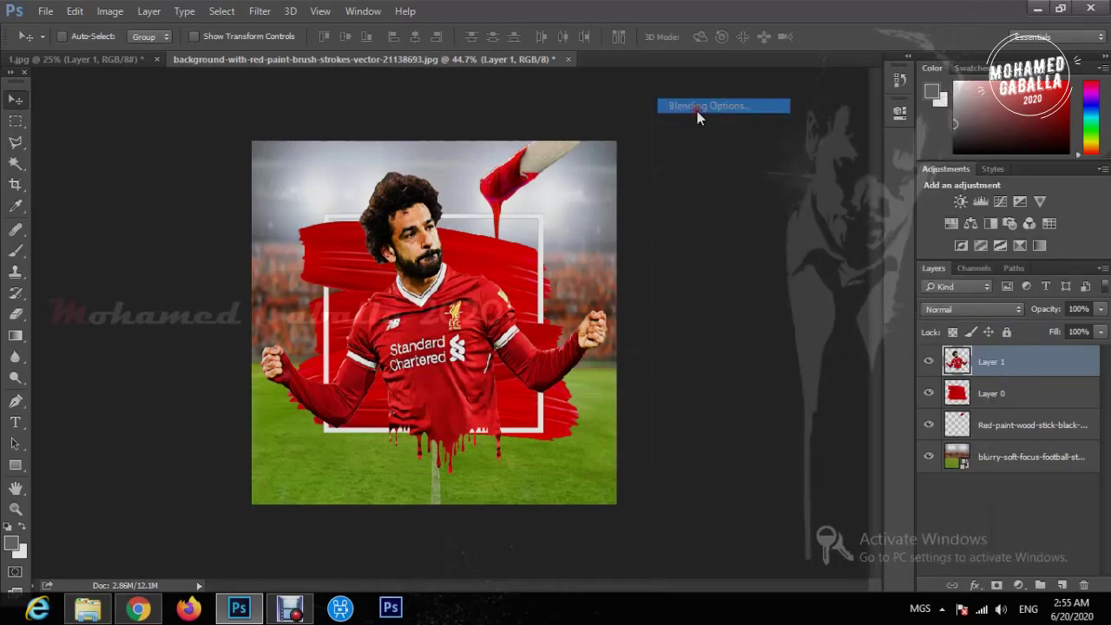
left_click(558, 327)
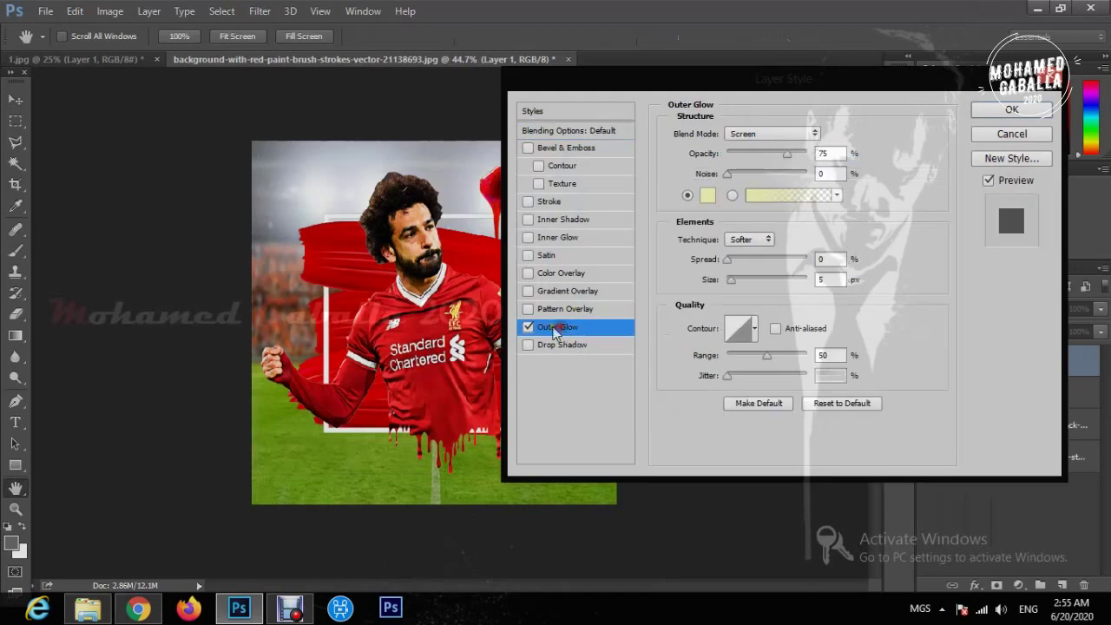
left_click(707, 194)
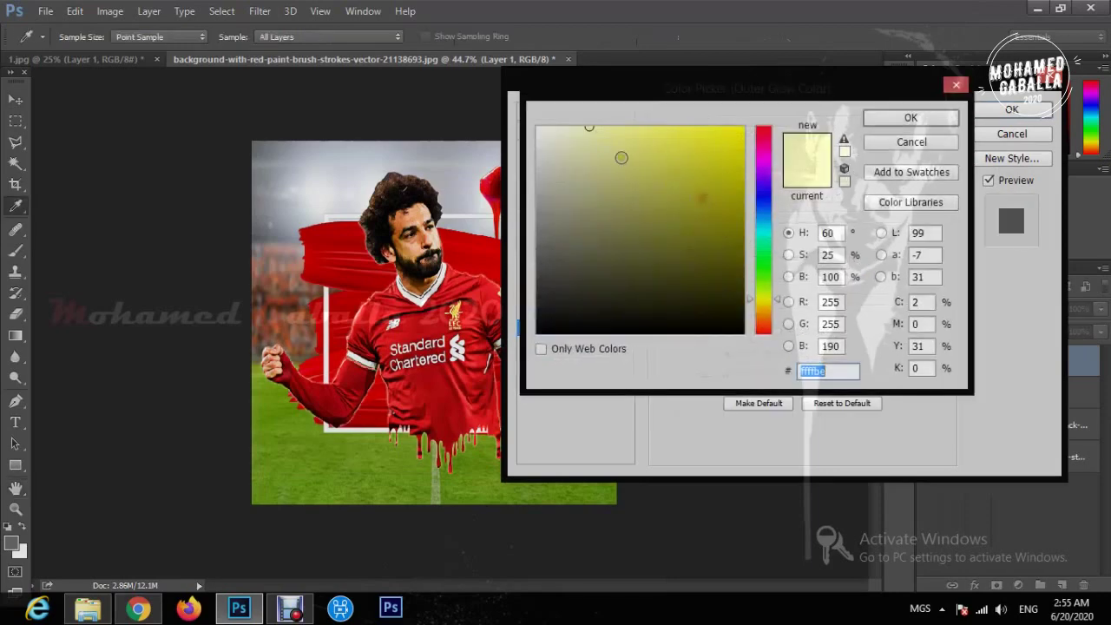
left_click_drag(591, 130, 521, 126)
left_click(907, 119)
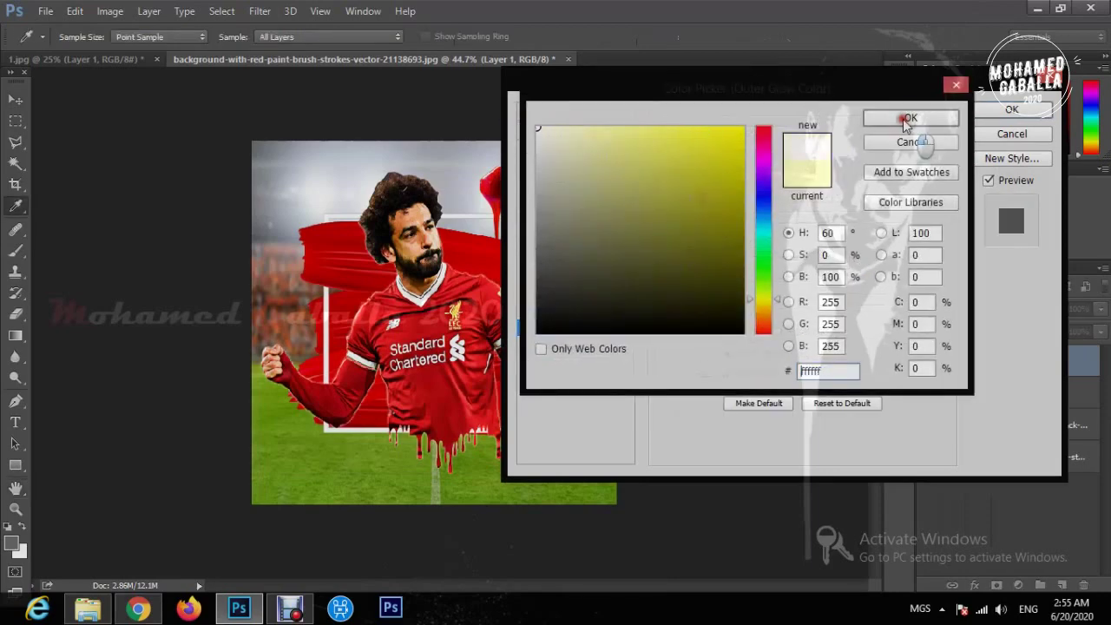
- Set the glow to 100 opacity, 100% spread and a small size, then apply it
left_click_drag(792, 163, 832, 165)
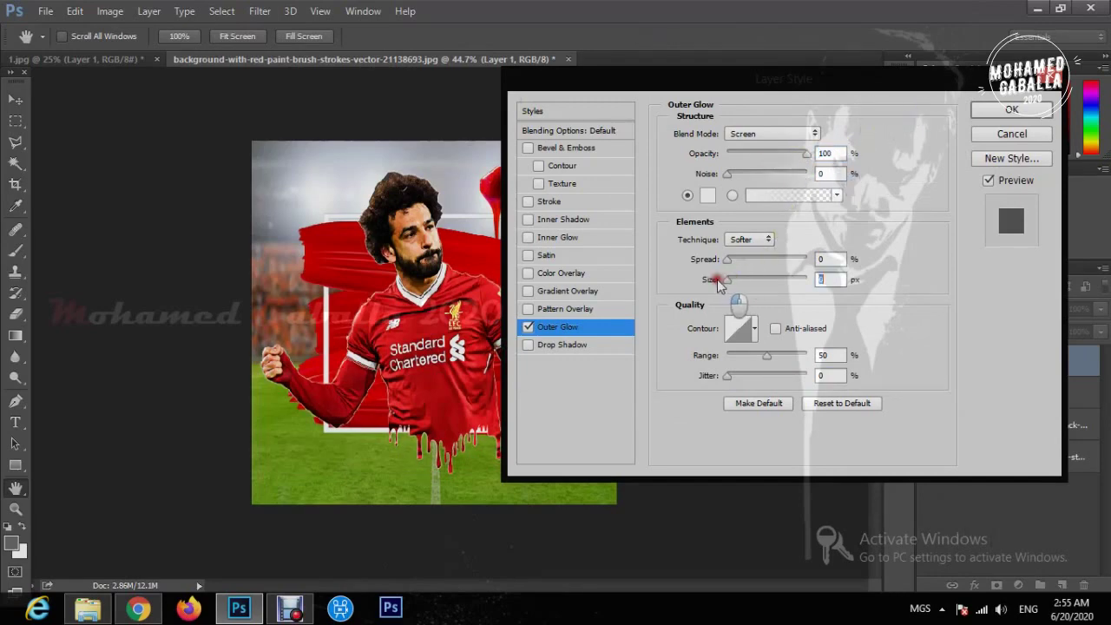
left_click_drag(732, 281, 721, 302)
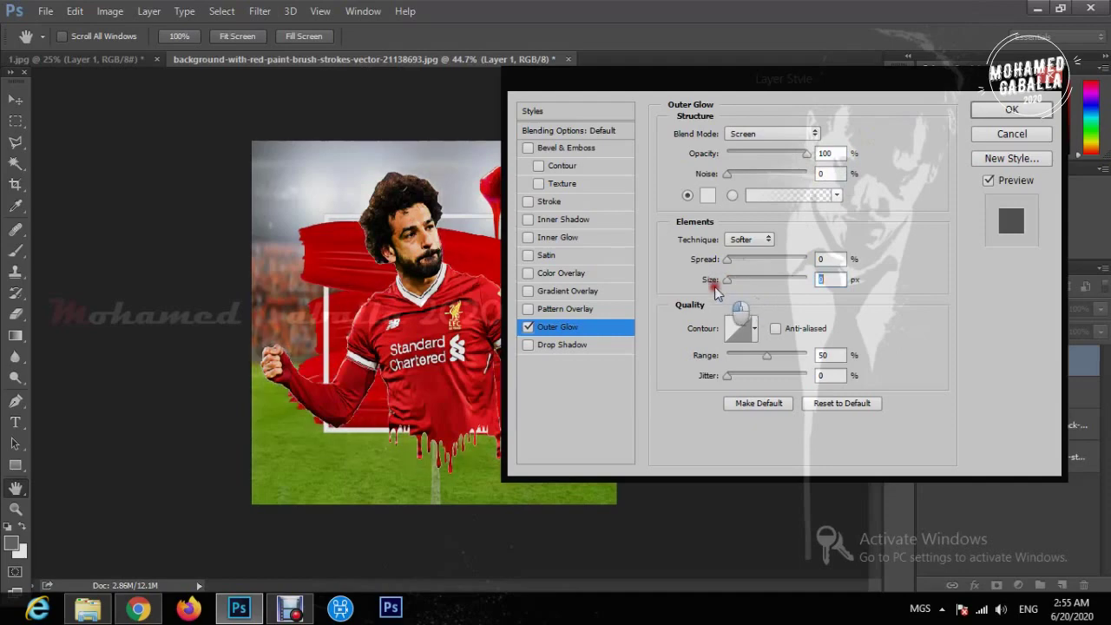
left_click(730, 262)
left_click_drag(729, 263, 824, 262)
left_click(729, 279)
left_click_drag(729, 277, 731, 278)
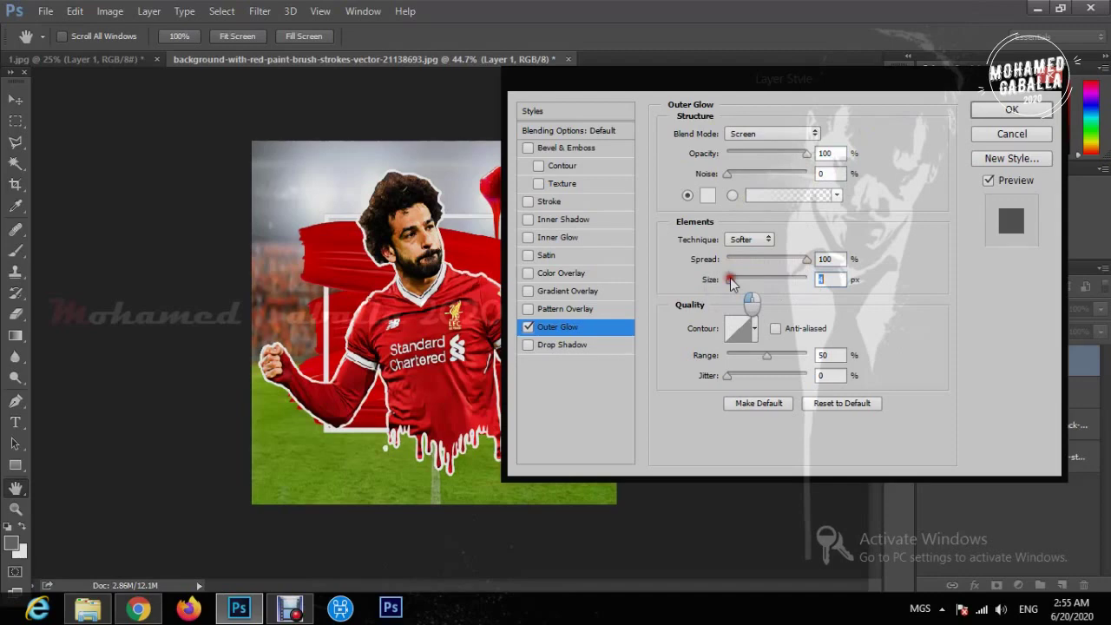
left_click_drag(730, 278, 732, 281)
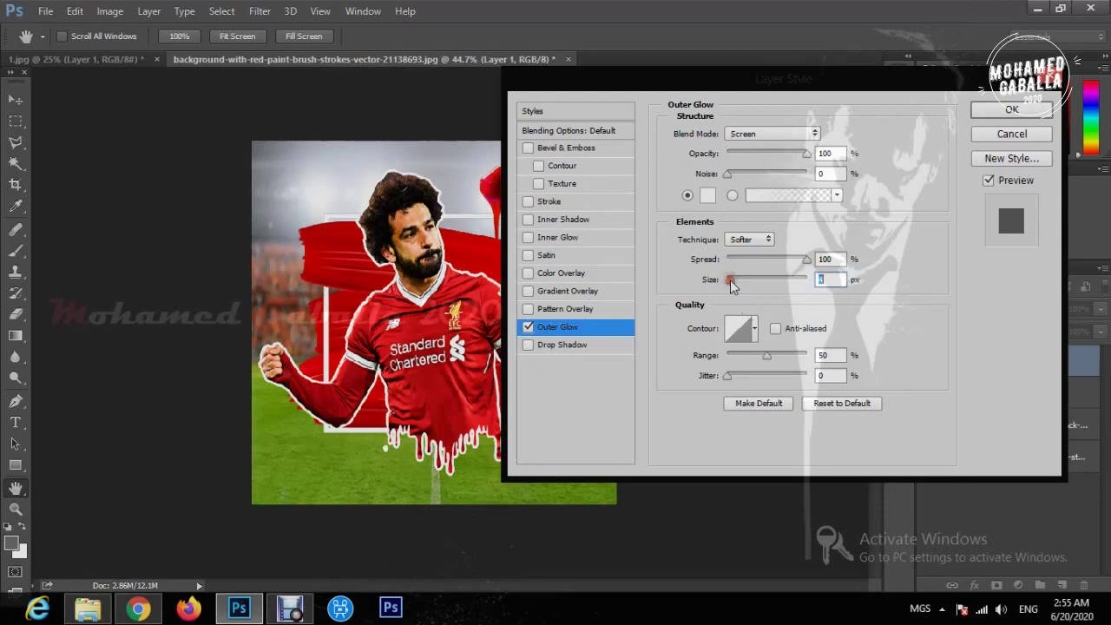
left_click(1012, 110)
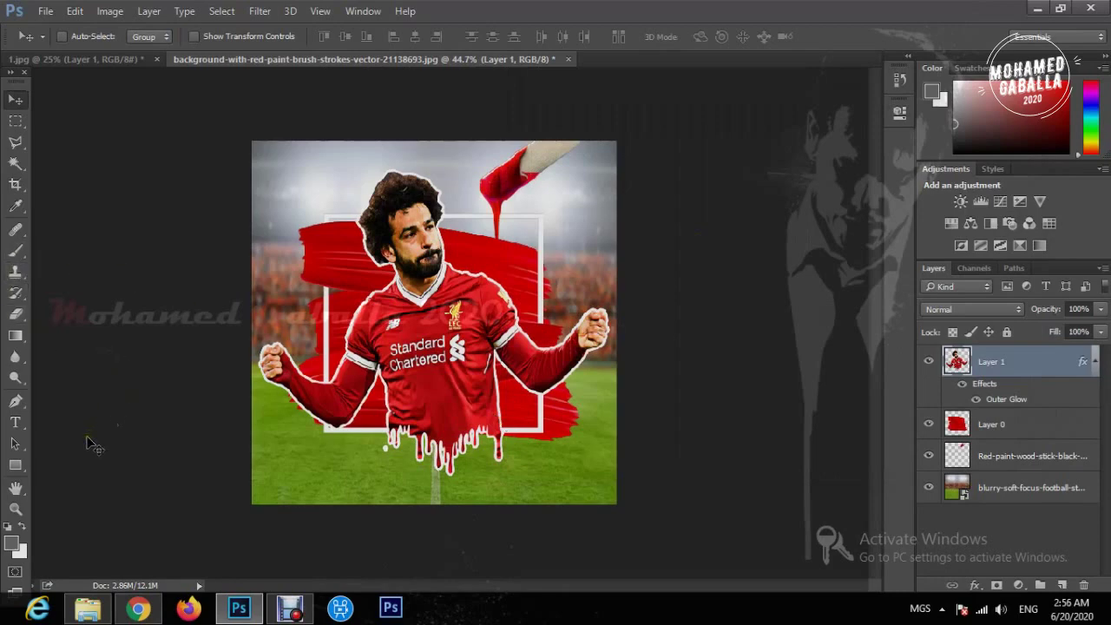
- Hide and re-show the stadium layer to check the cutout without the backdrop
scroll(119, 393, "up", 3)
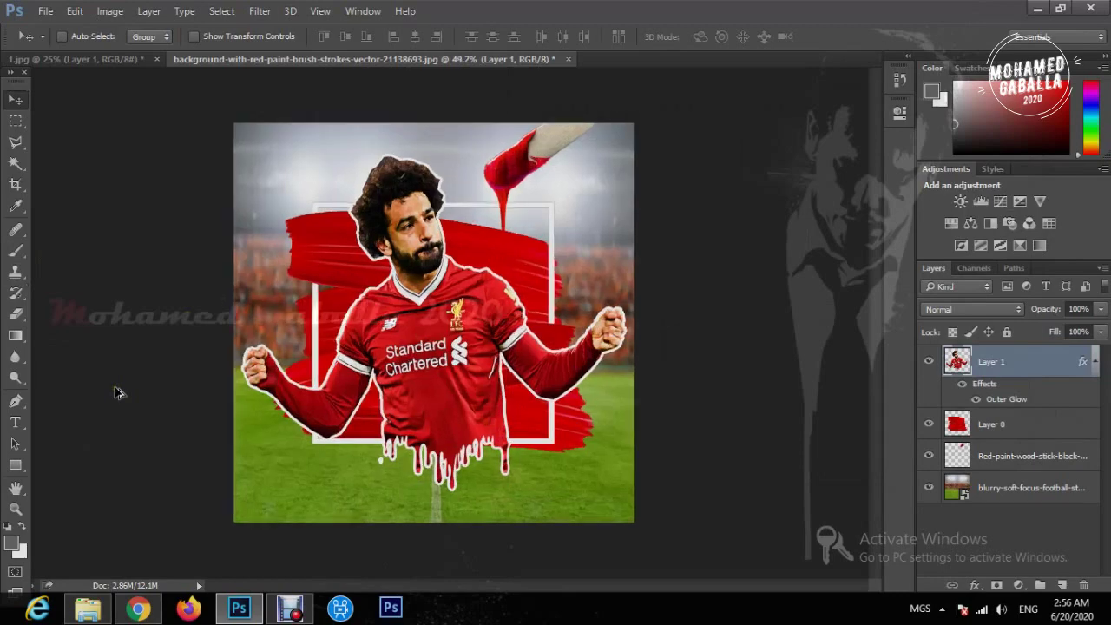
scroll(119, 392, "down", 2)
scroll(117, 393, "down", 1)
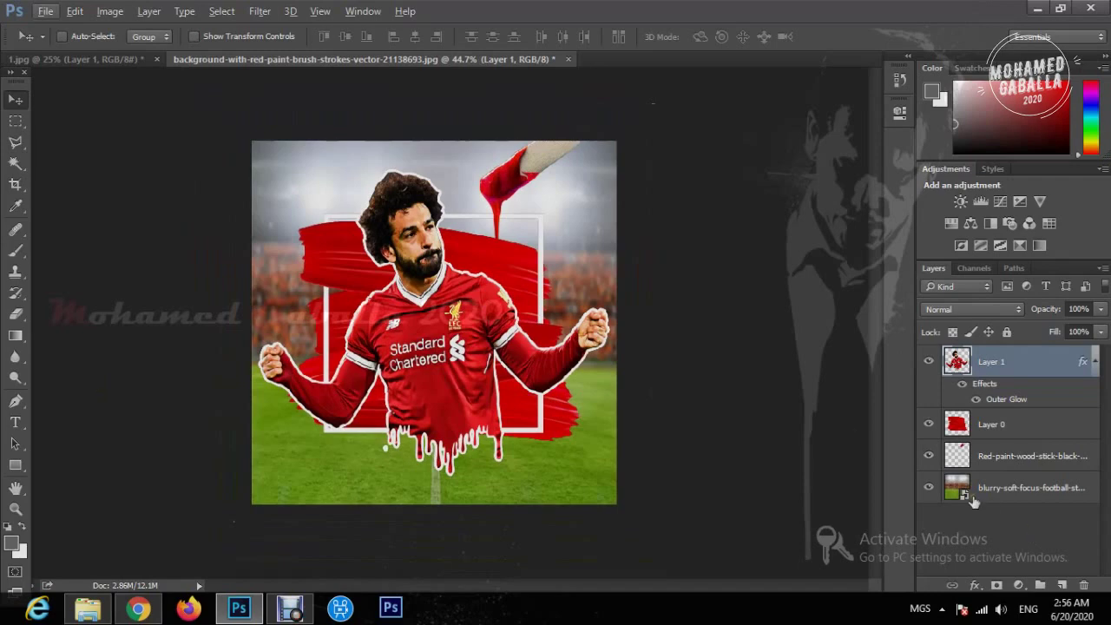
left_click(928, 488)
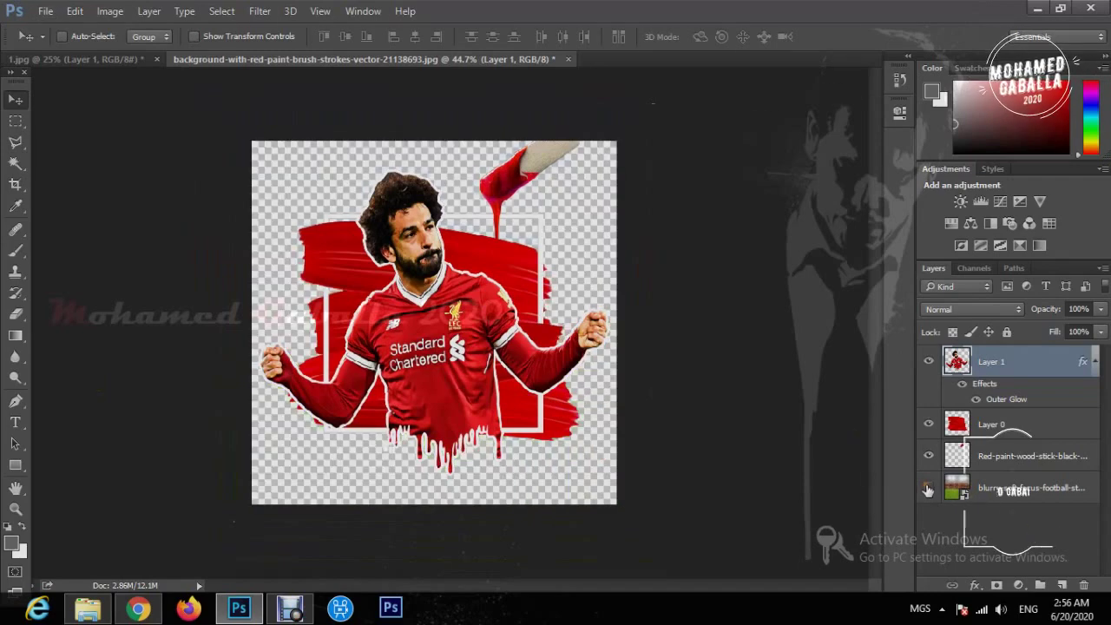
left_click(928, 488)
- Place high-resolution-black-background-06 from Explorer, stretch it over the canvas, and layer it below the paint
left_click(88, 608)
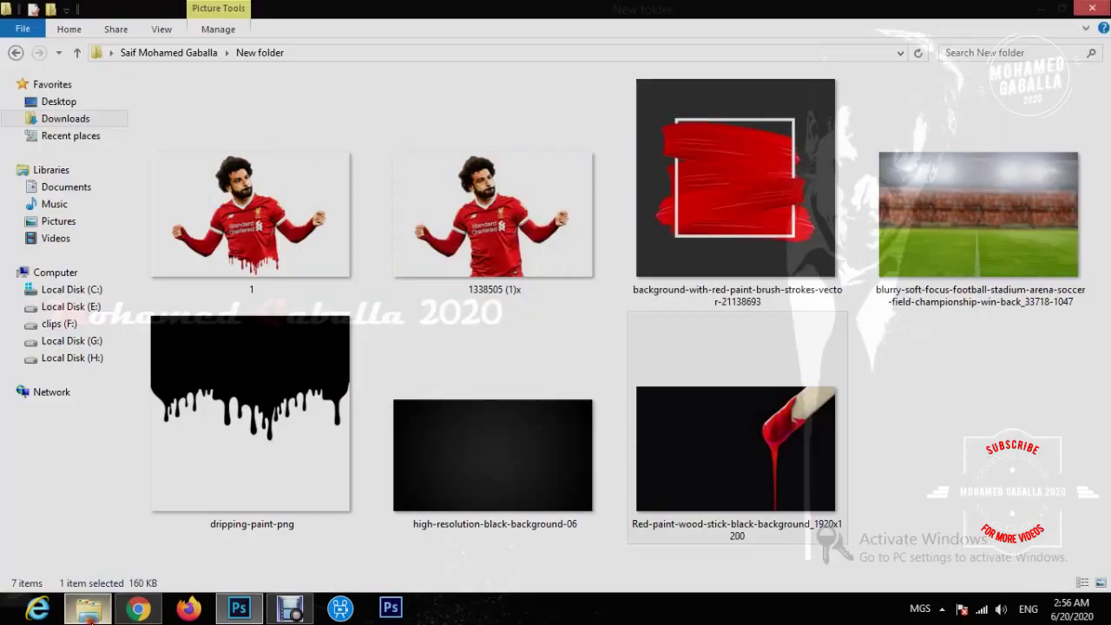
left_click_drag(504, 429, 435, 361)
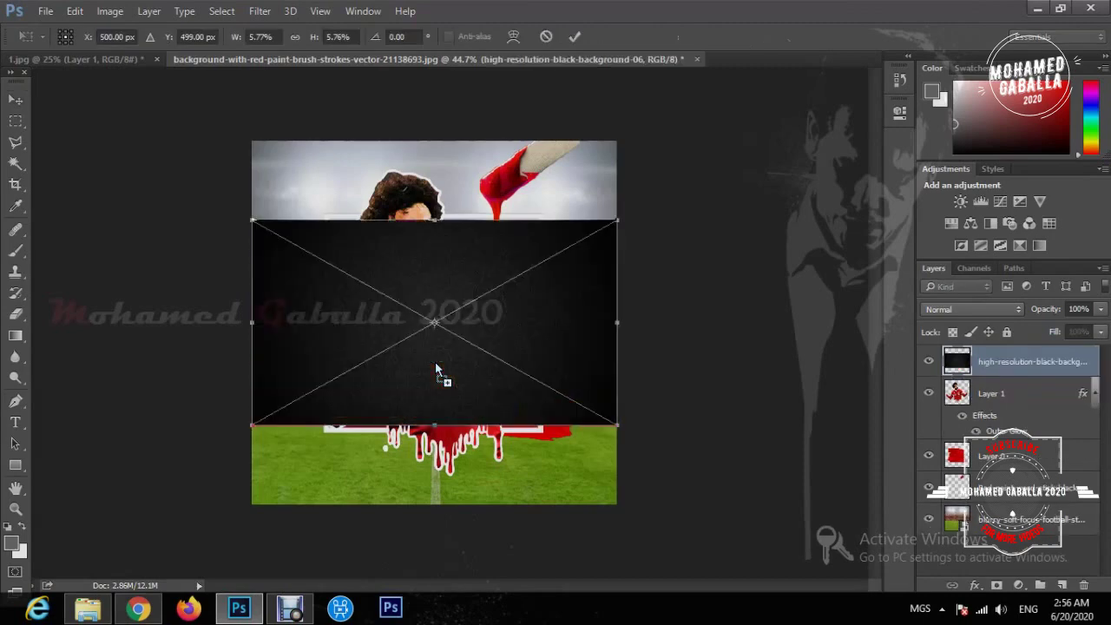
left_click_drag(434, 218, 443, 142)
left_click_drag(434, 425, 443, 504)
key("Return")
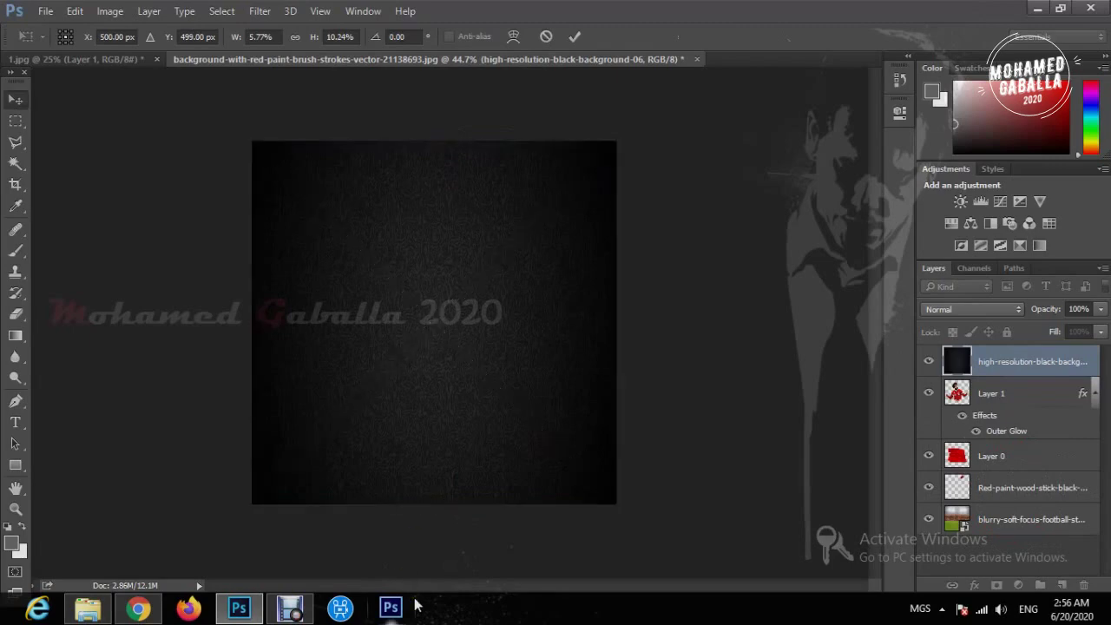
left_click_drag(1013, 370, 1028, 497)
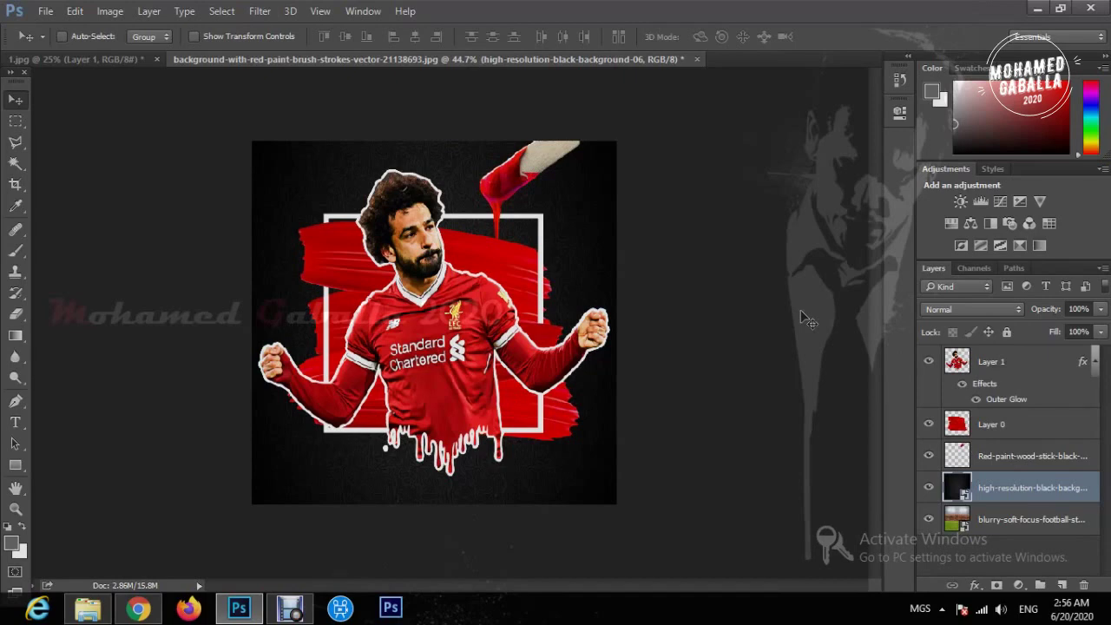
- Save the black-background version as JPEG "2" at maximum quality
left_click(45, 10)
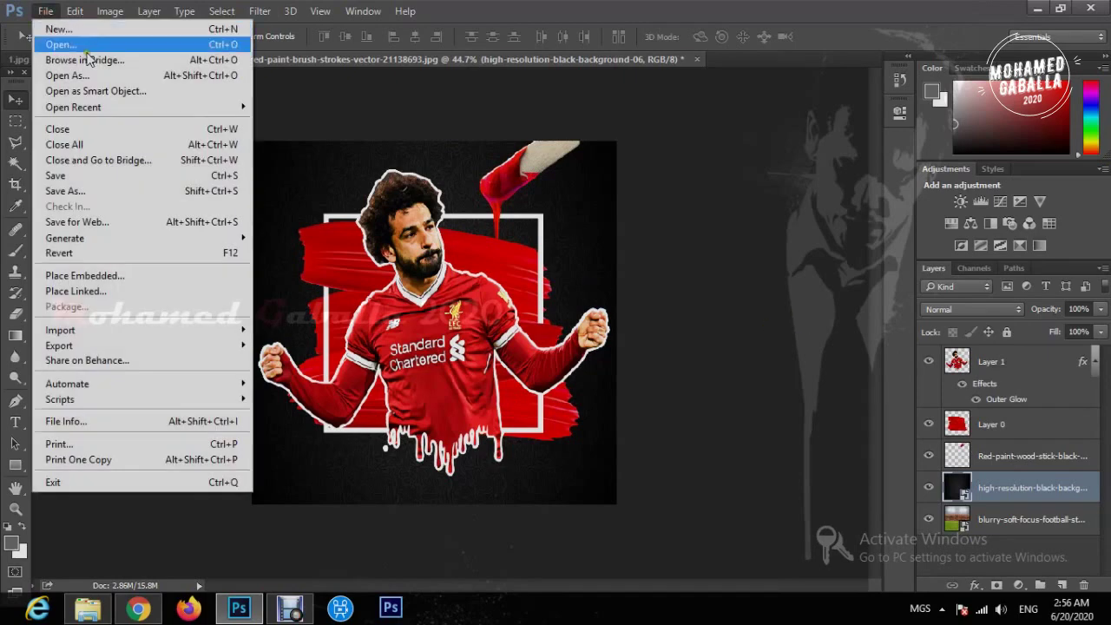
left_click(75, 191)
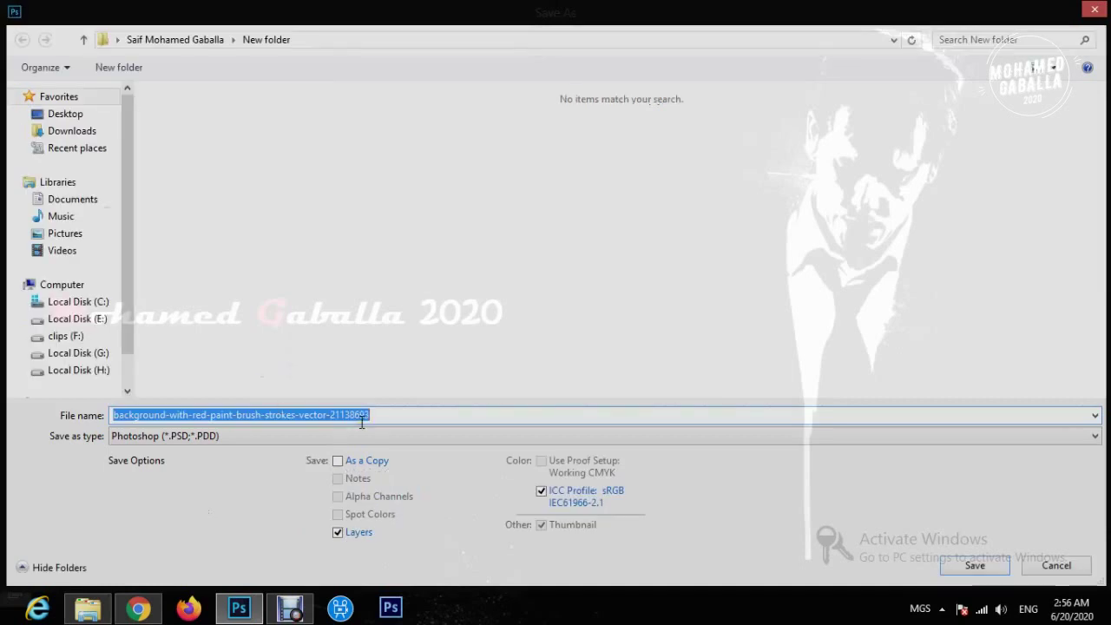
type("2")
left_click(330, 436)
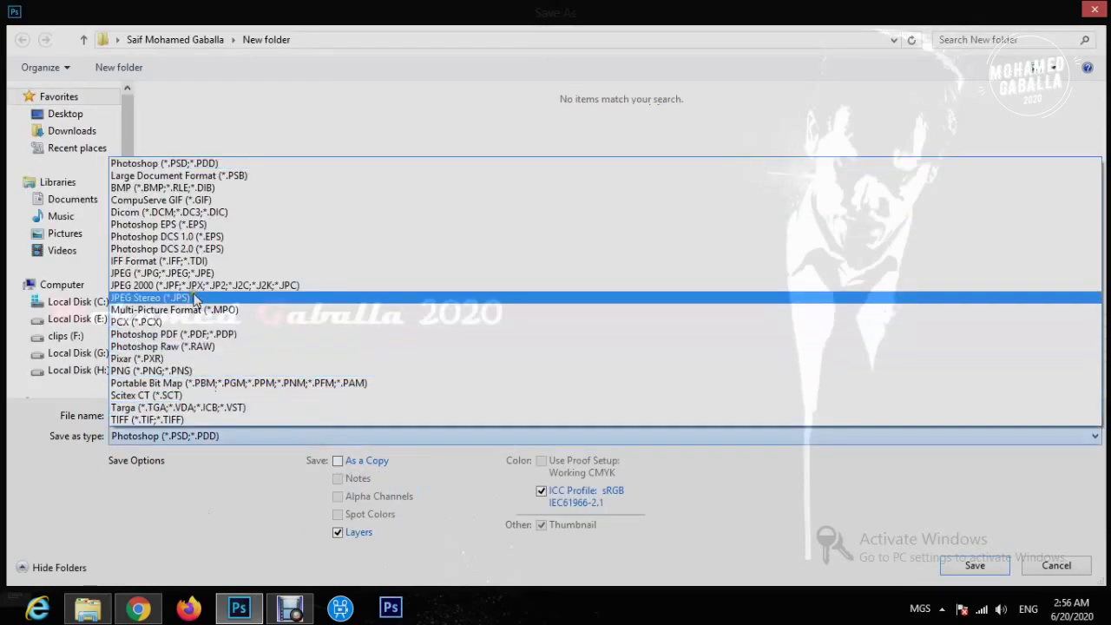
left_click(564, 271)
left_click(967, 567)
left_click(653, 152)
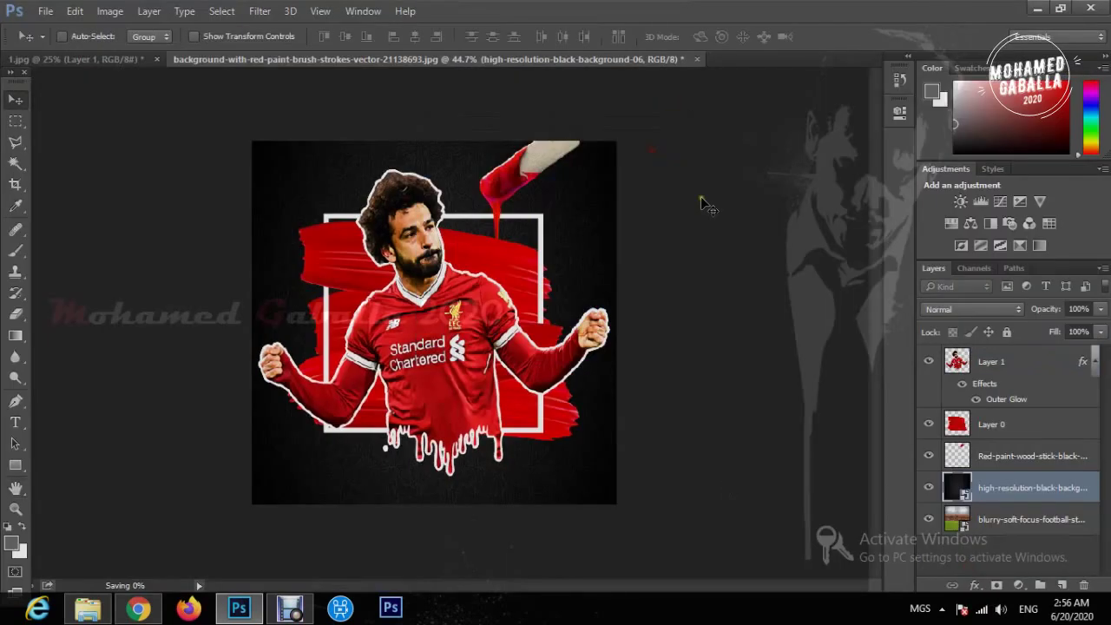
- Hide the black background layer and save the stadium version as JPEG "3"
left_click(929, 488)
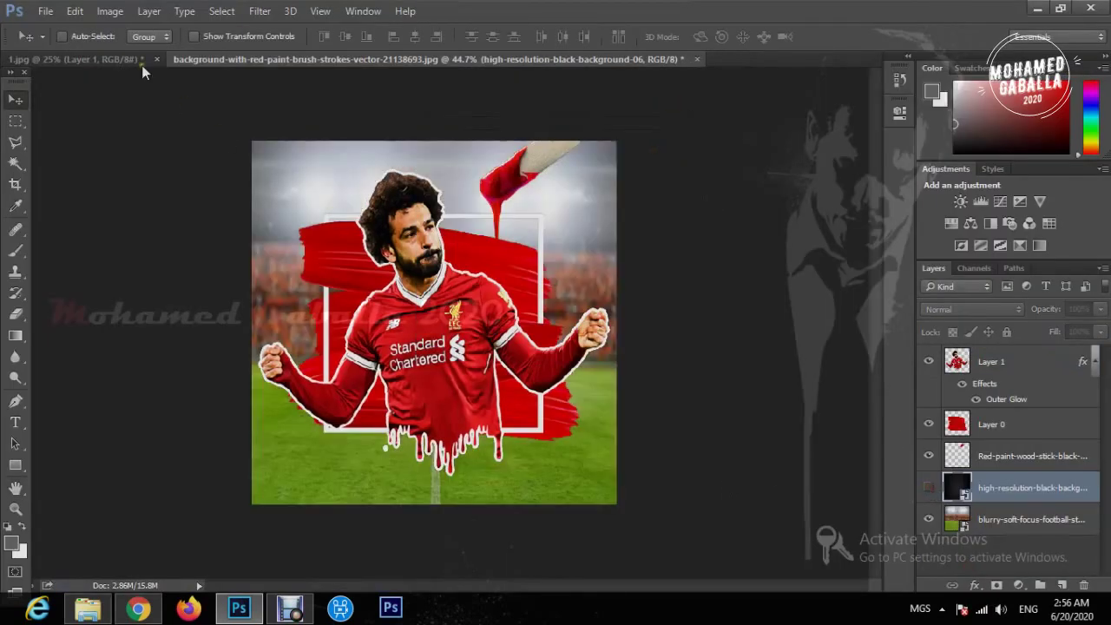
left_click(45, 11)
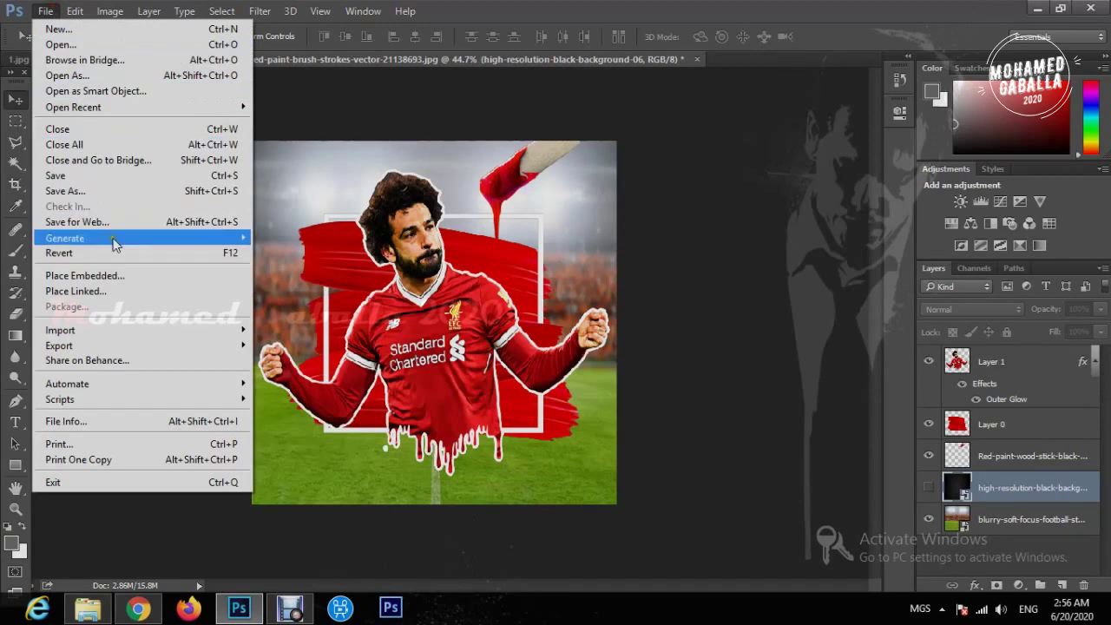
left_click(66, 191)
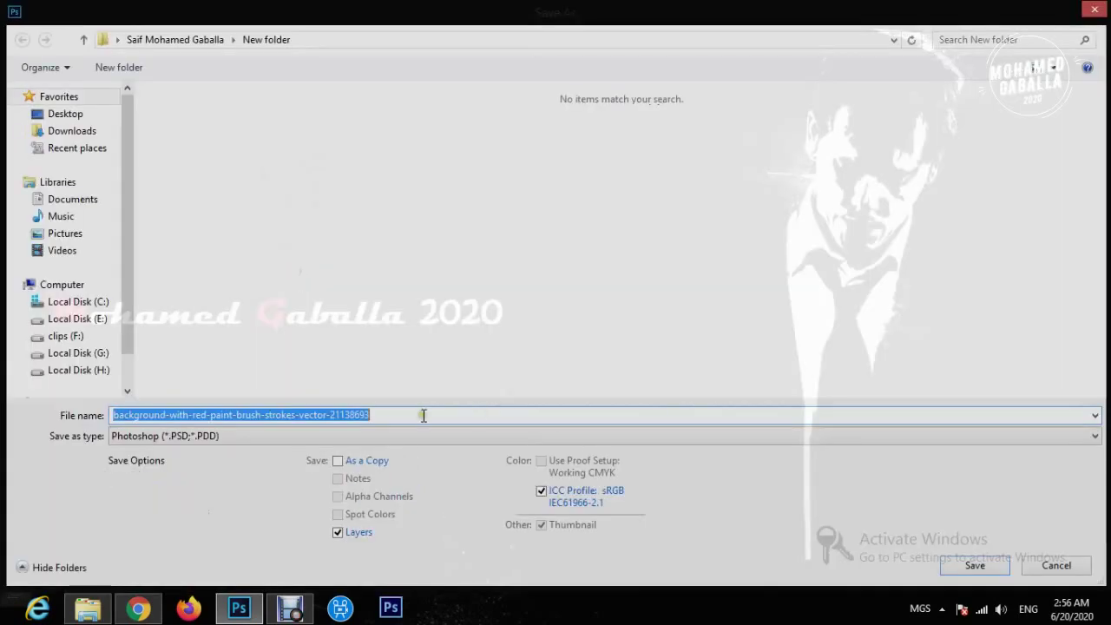
left_click(424, 415)
left_click(448, 437)
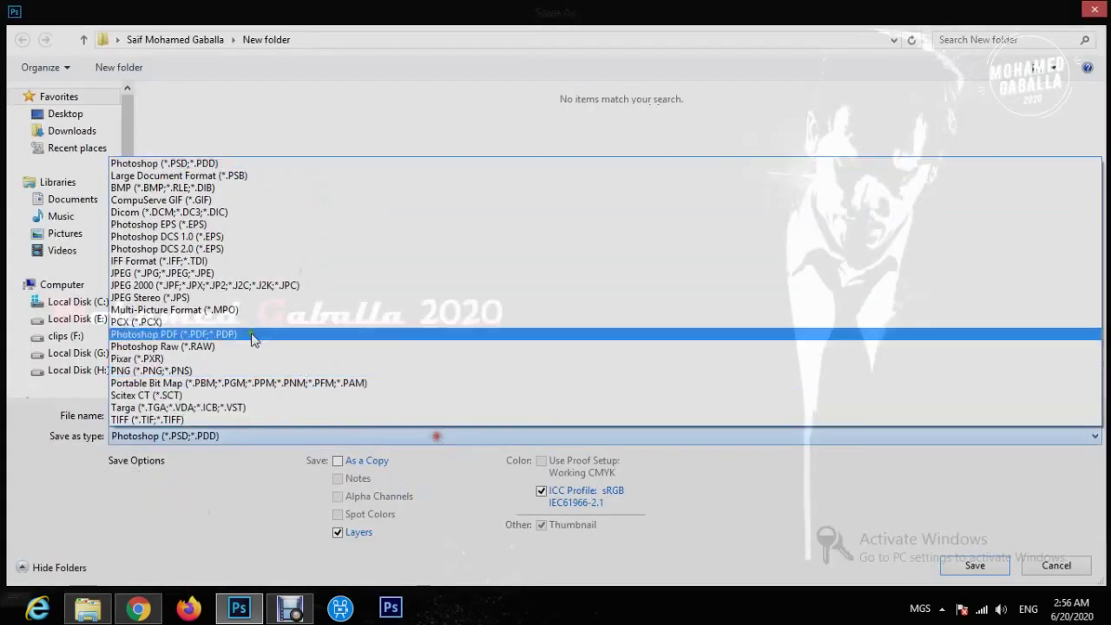
left_click(178, 276)
left_click(960, 566)
left_click(660, 151)
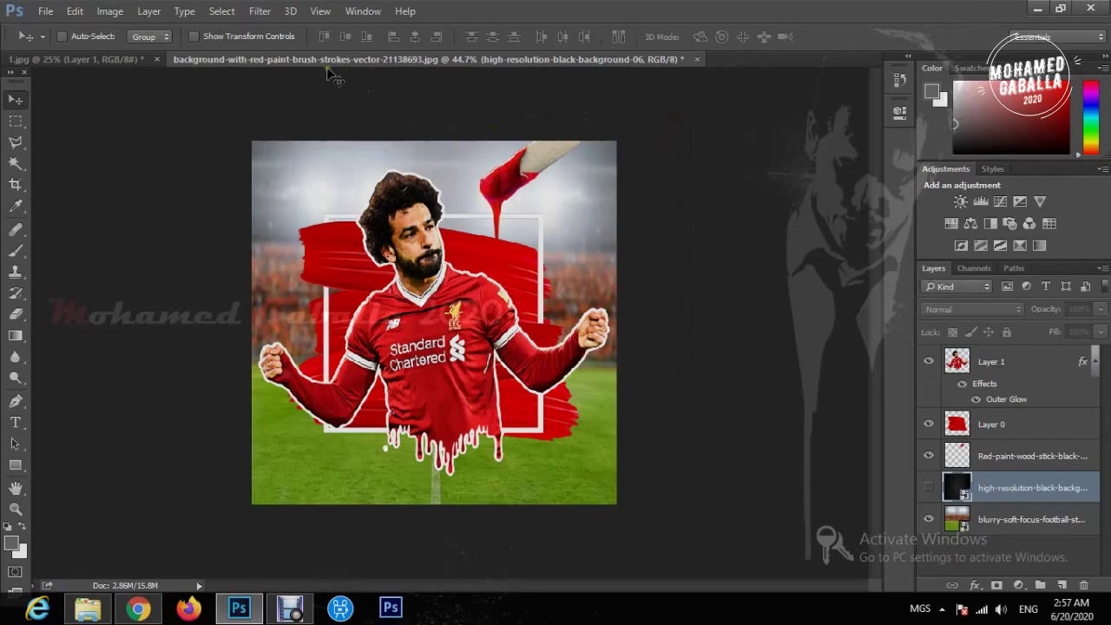
- Minimize Photoshop and preview source images 1 and 1338505 (1) in Photo Viewer
left_click(1038, 11)
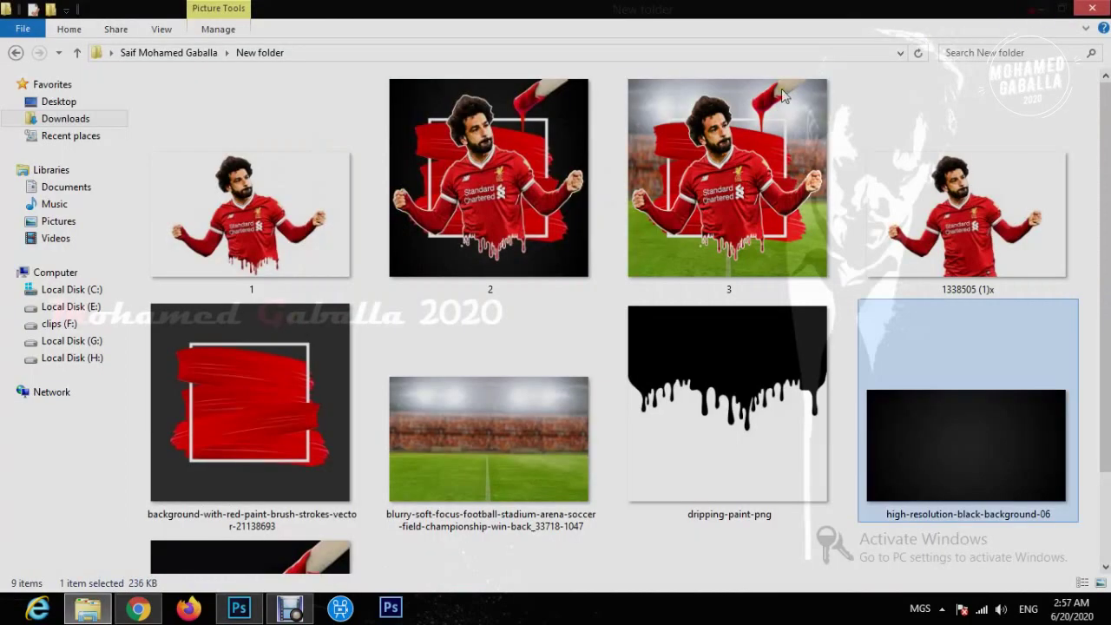
double_click(298, 228)
left_click(743, 9)
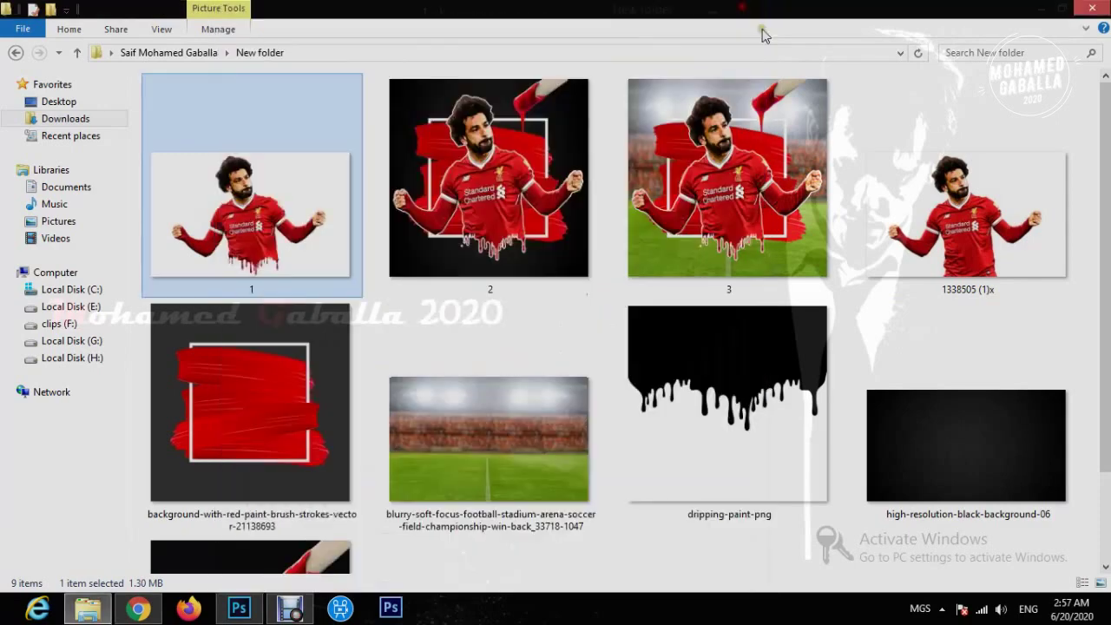
double_click(967, 217)
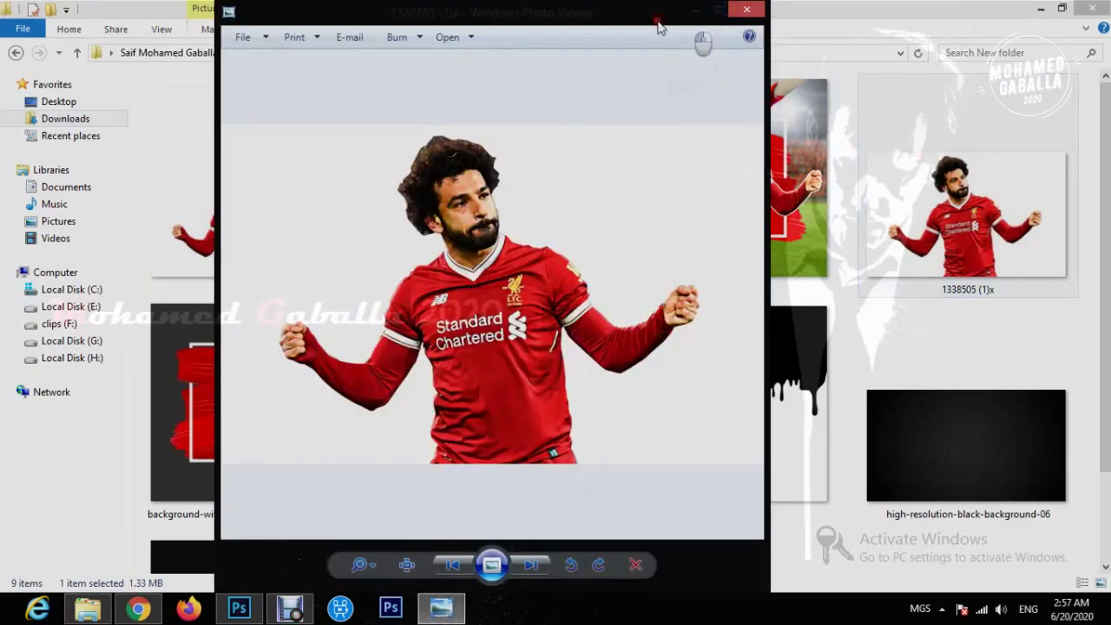
left_click_drag(504, 19, 287, 25)
- Open saved image 2 docked right, close the original photo's viewer, and open image 3
double_click(580, 184)
left_click_drag(530, 19, 1110, 21)
mouse_move(450, 611)
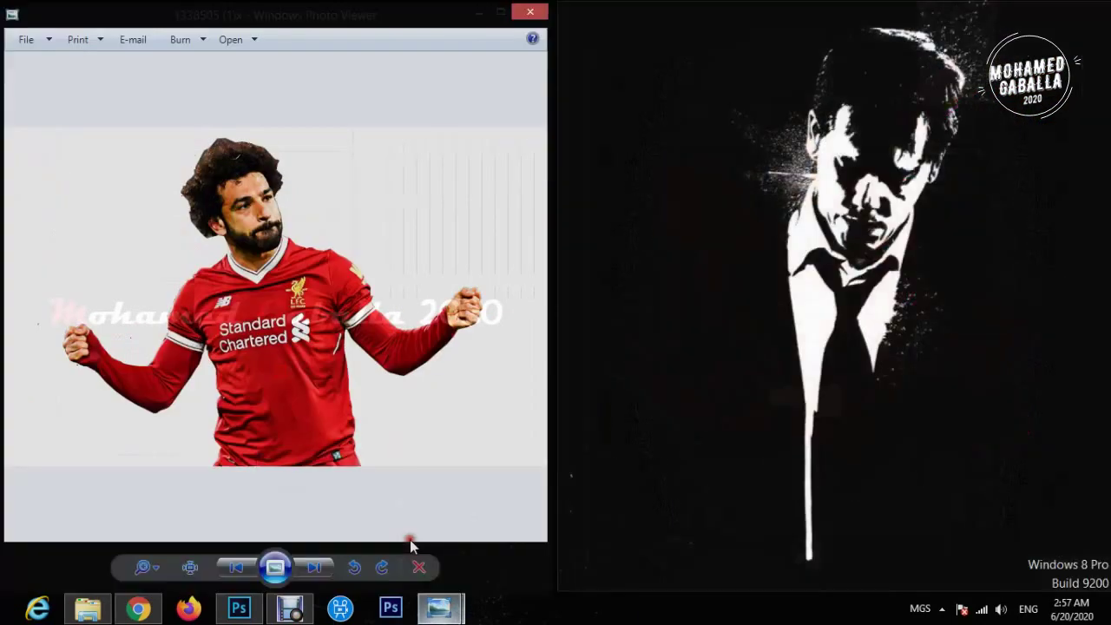
left_click(411, 541)
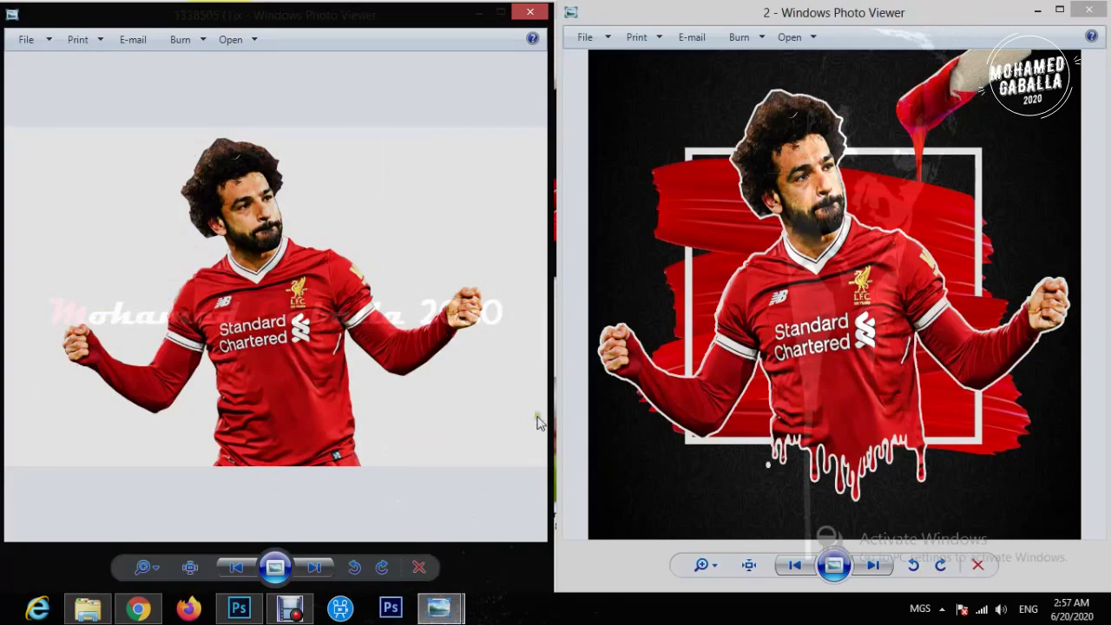
left_click(524, 18)
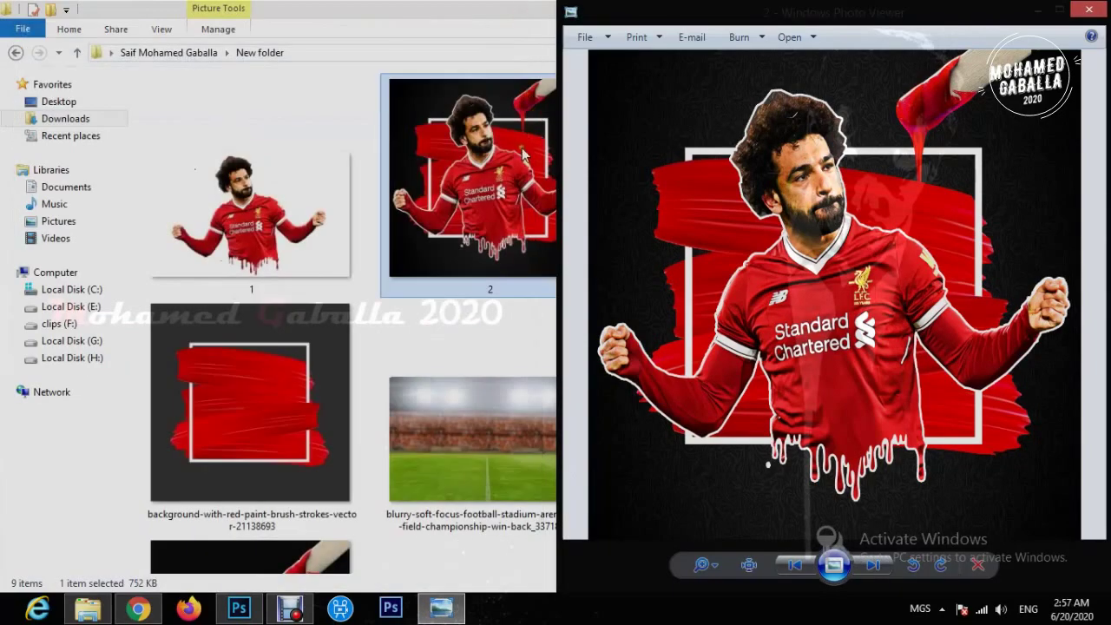
left_click_drag(691, 12, 717, 143)
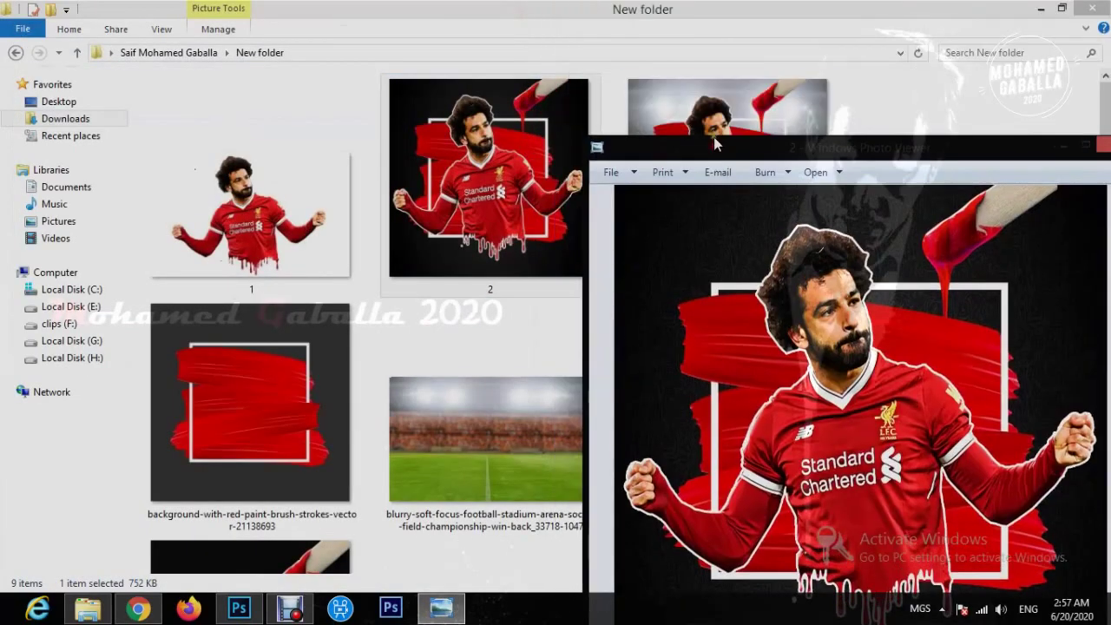
left_click(716, 131)
double_click(716, 130)
- Dock image 2's viewer beside image 3 to compare, then close both viewers
mouse_move(438, 608)
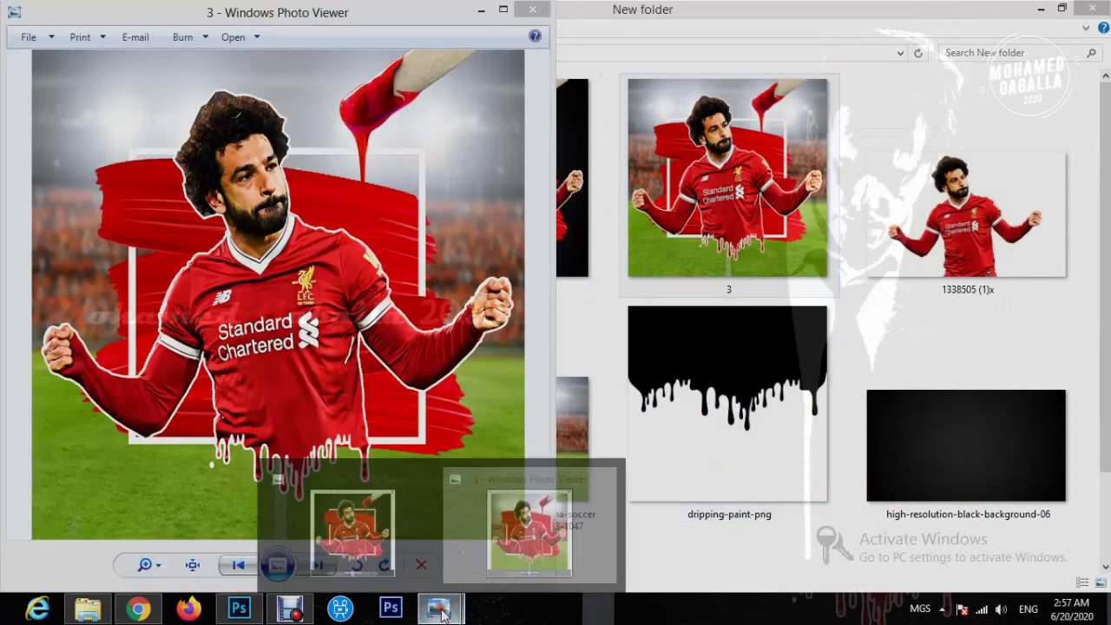
left_click(352, 526)
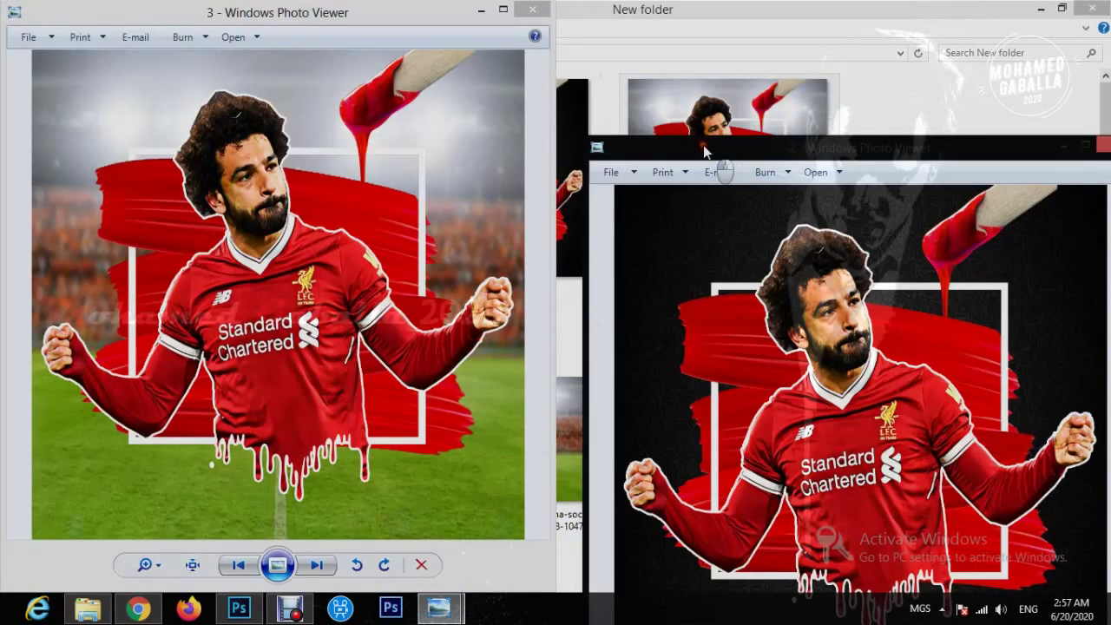
left_click_drag(721, 163, 905, 9)
left_click_drag(1108, 5, 1109, 7)
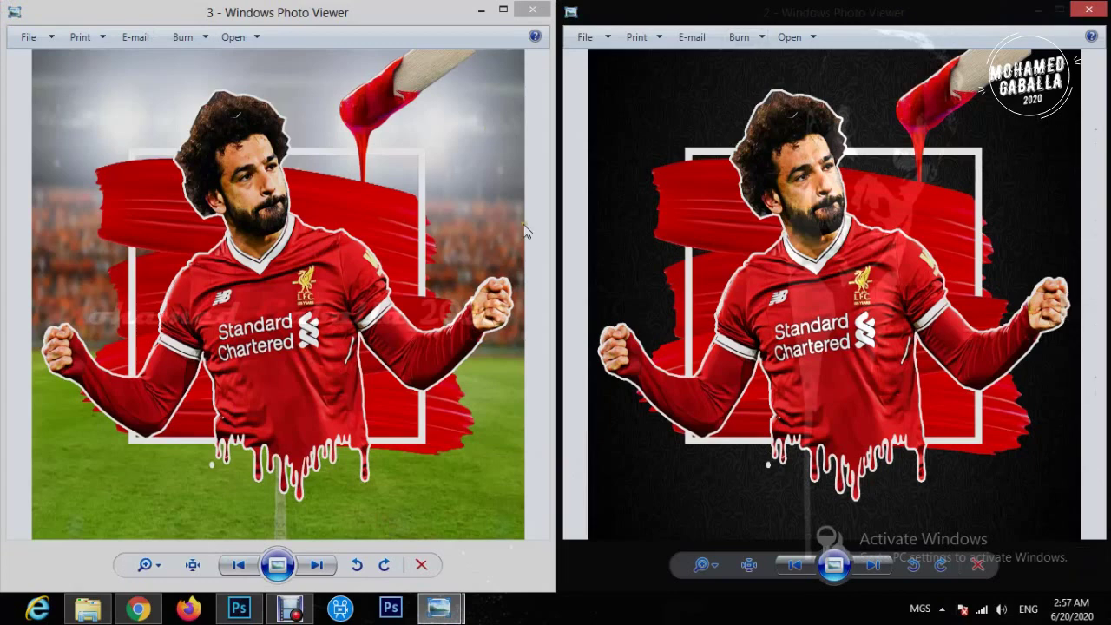
key("alt+Tab")
key("alt+Tab")
left_click(1089, 12)
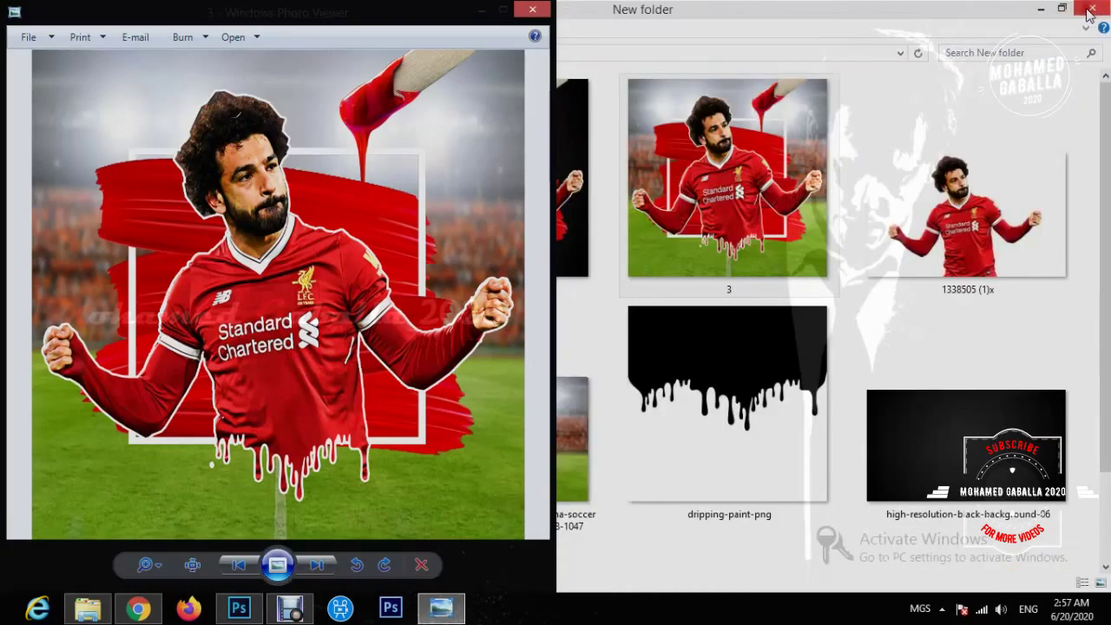
left_click(534, 12)
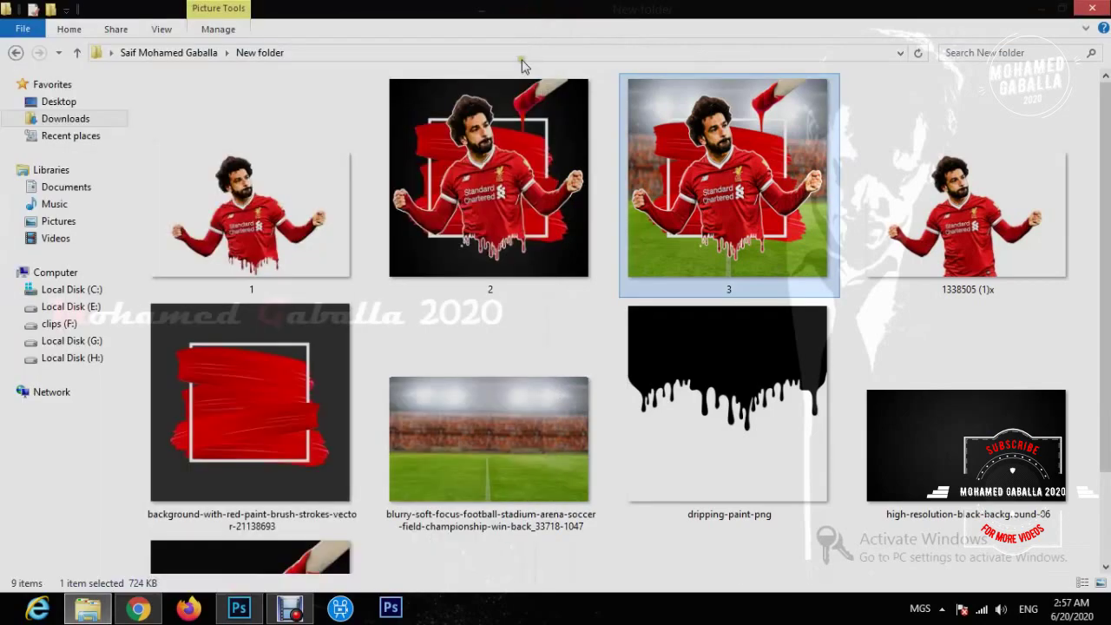